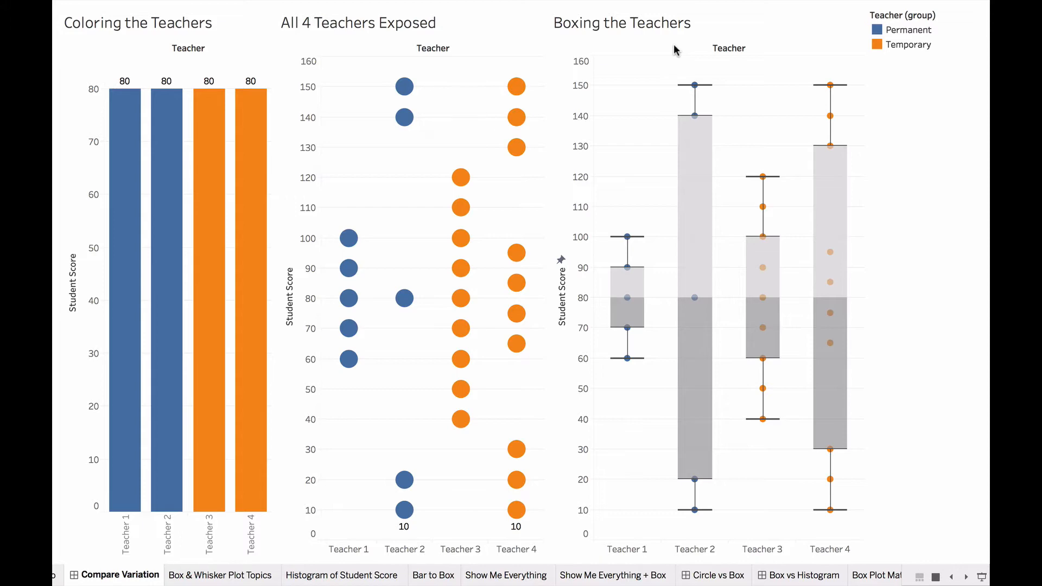
Colour the Histogram of Student Score by Teacher and move Teacher to Rows to split it into one histogram per teacher
left_click(335, 577)
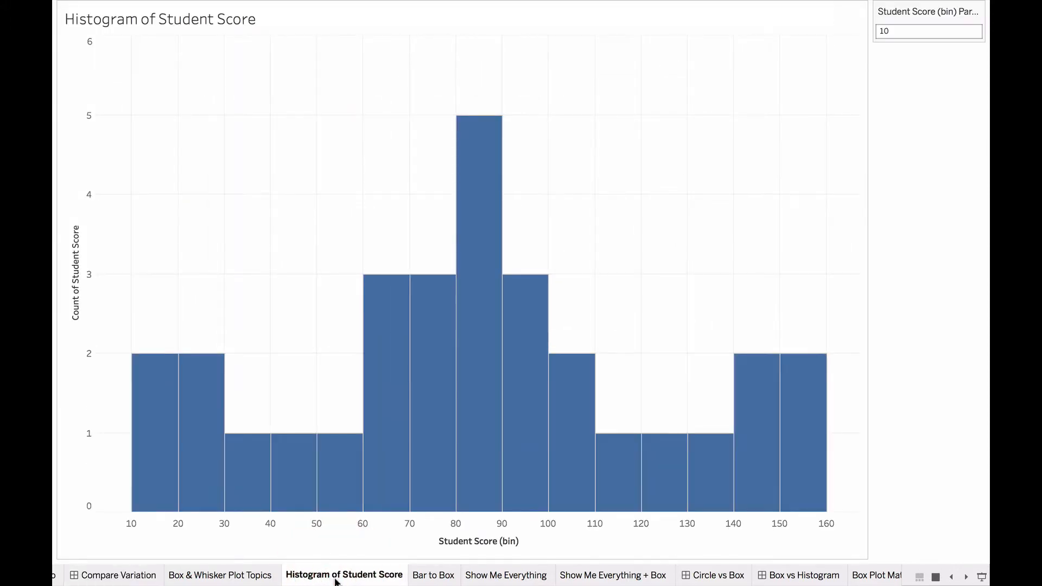
key("Escape")
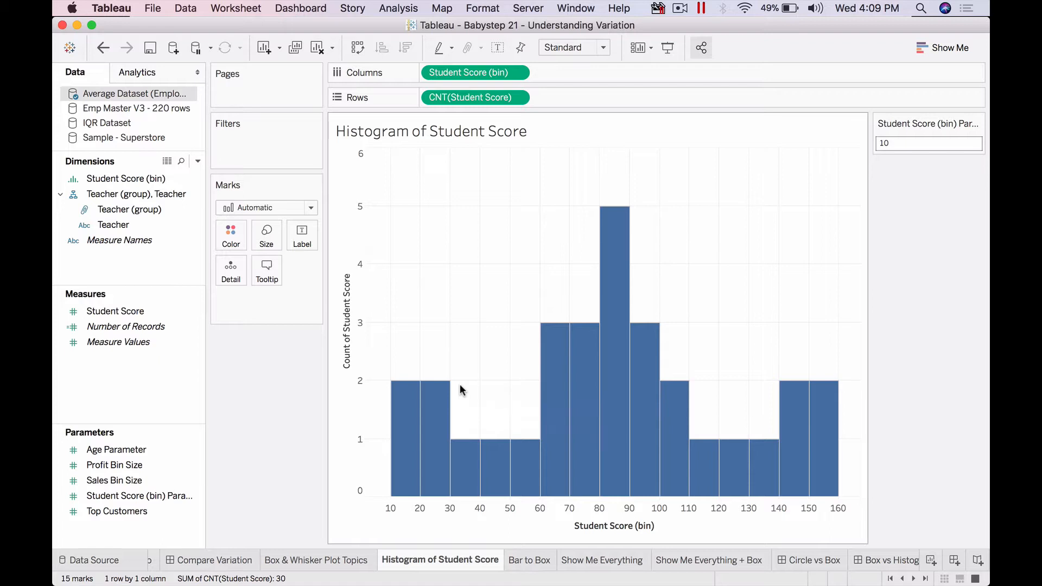
left_click_drag(155, 228, 227, 243)
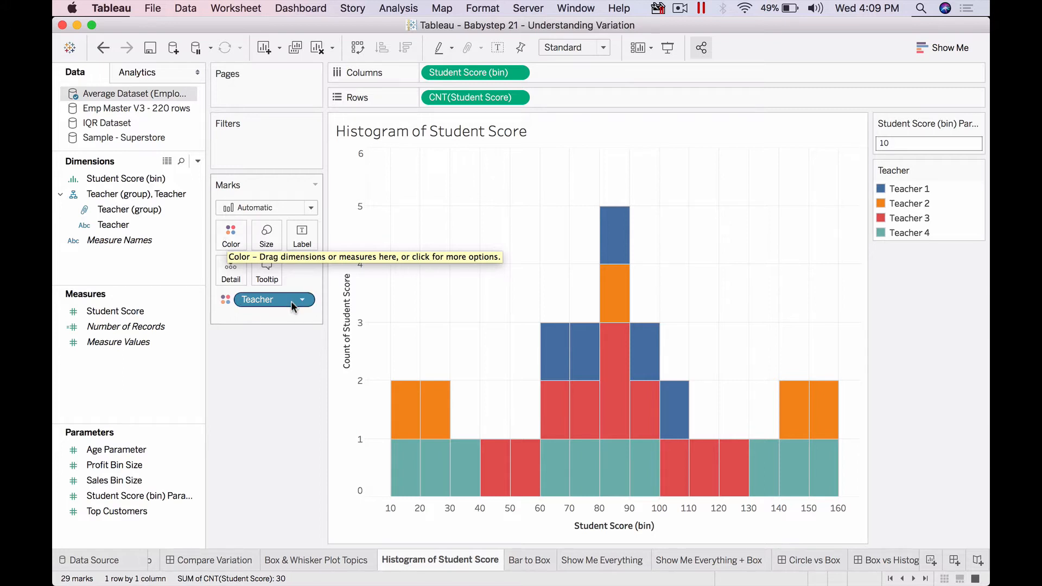
left_click_drag(291, 302, 440, 101)
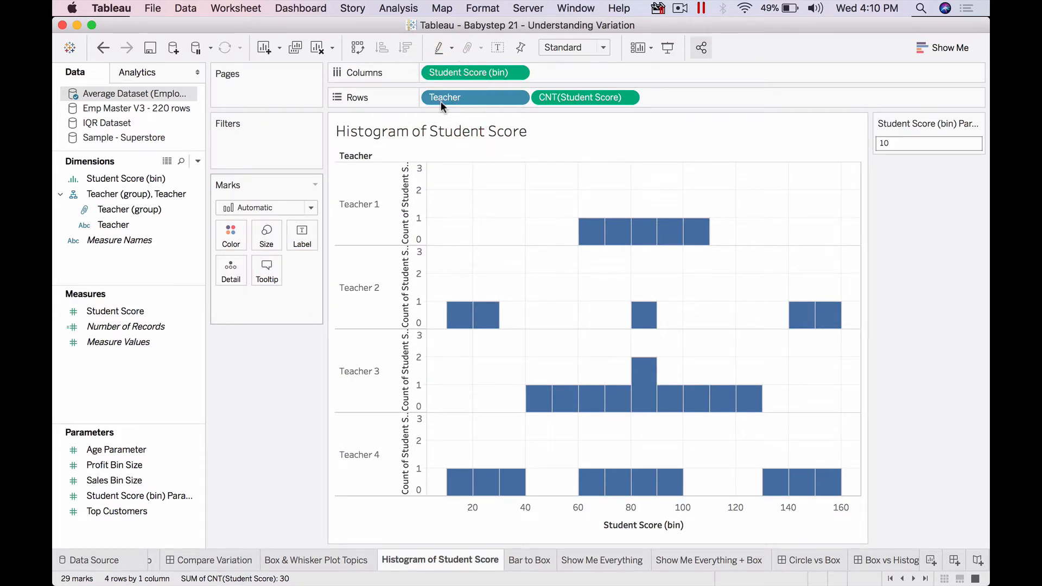
left_click(501, 48)
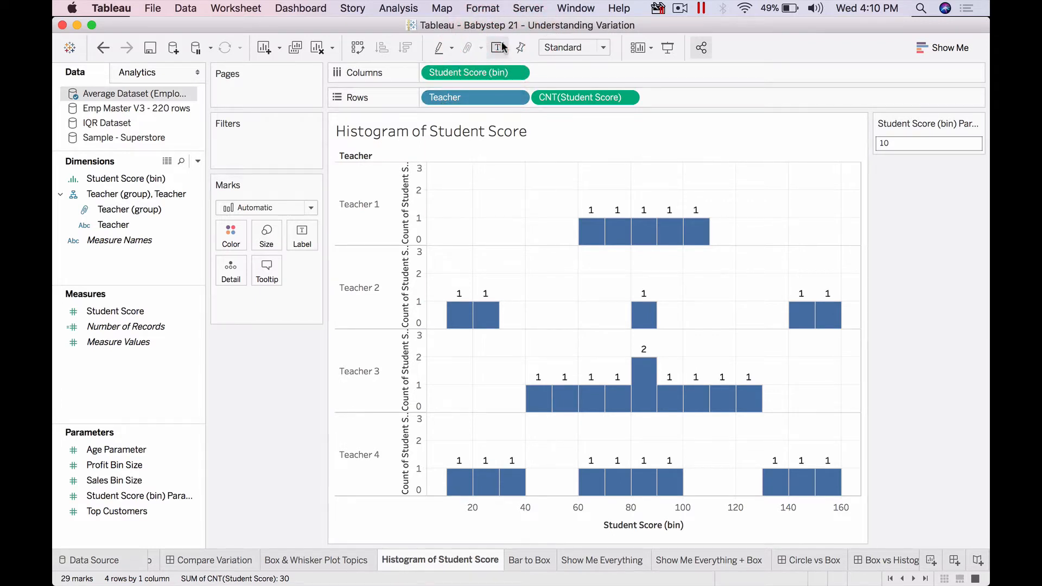
left_click(501, 47)
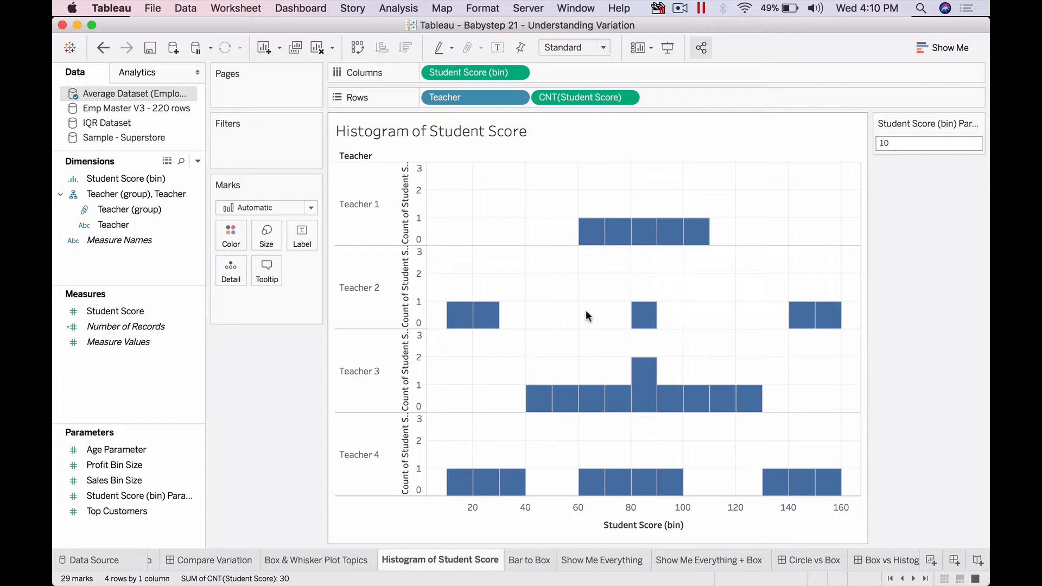
Go to the Bar to Box sheet and view the underlying records of the Average Dataset
left_click(541, 561)
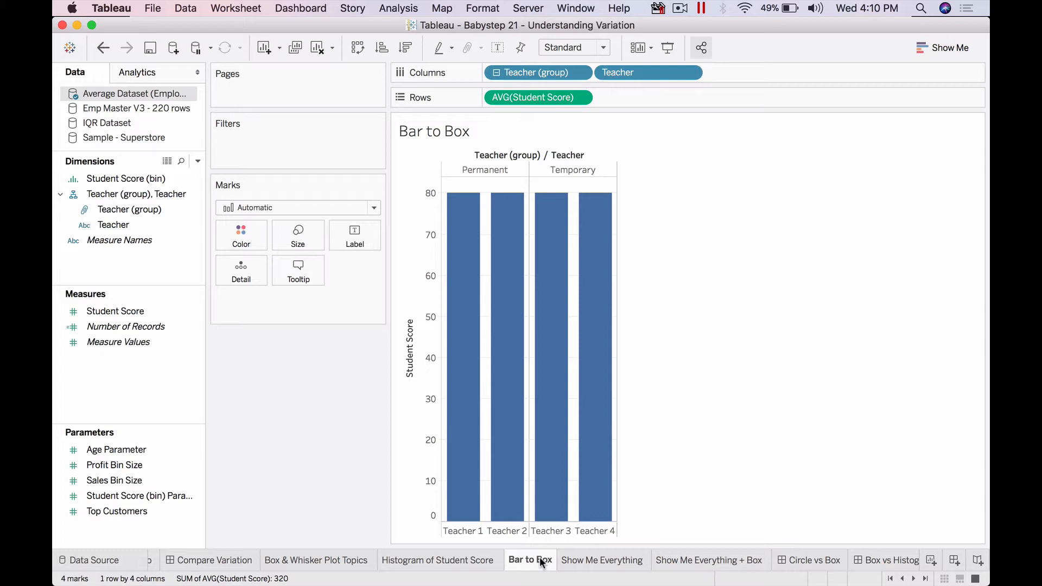
left_click(586, 562)
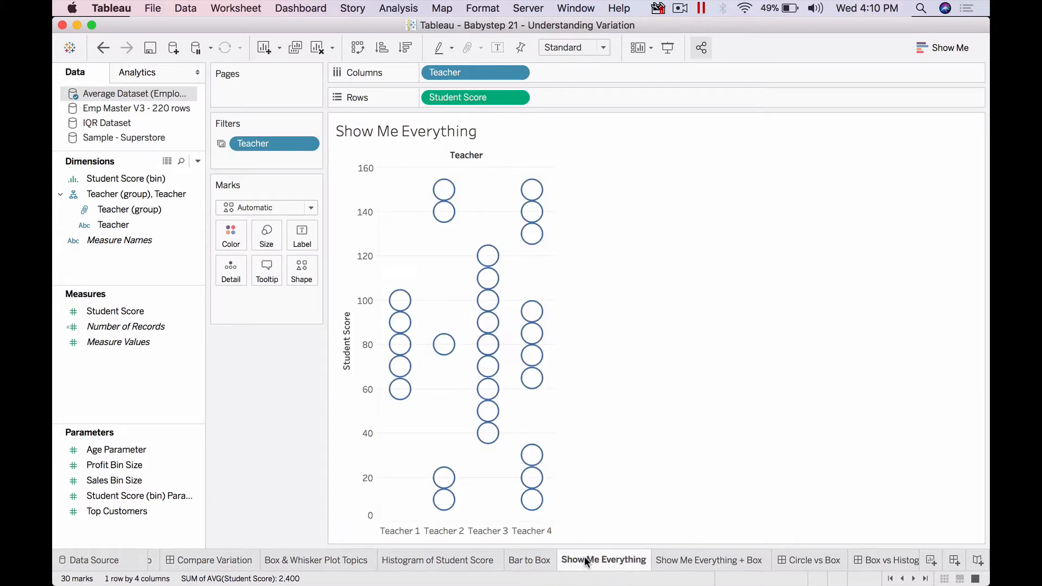
left_click(531, 560)
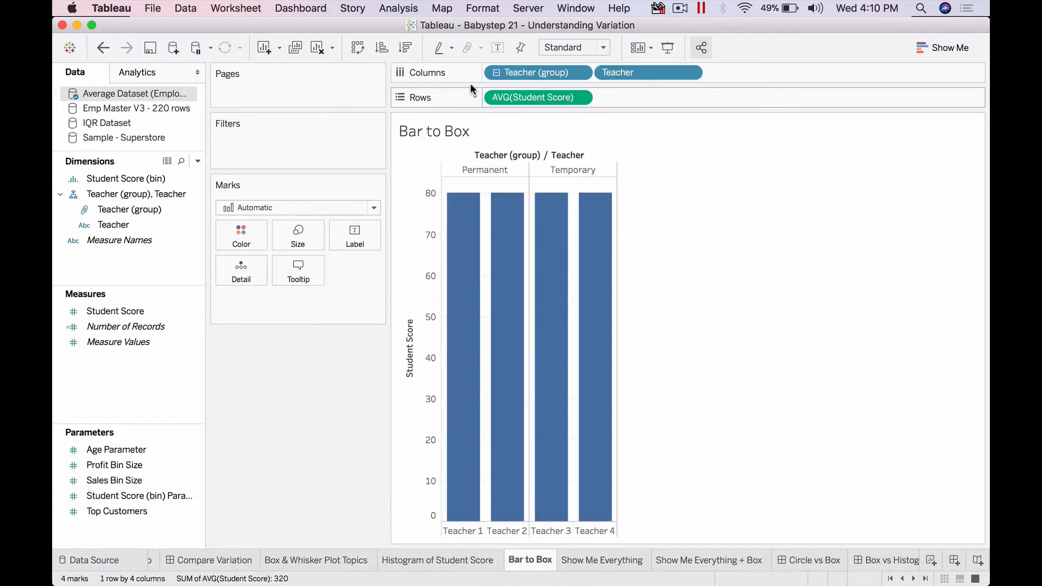
left_click(409, 10)
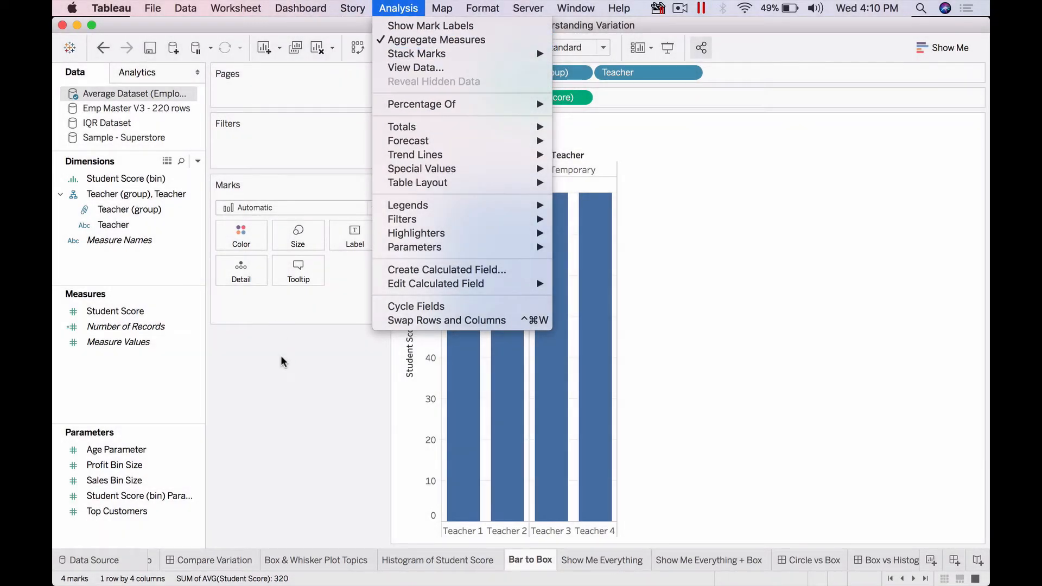
left_click(282, 362)
left_click(168, 162)
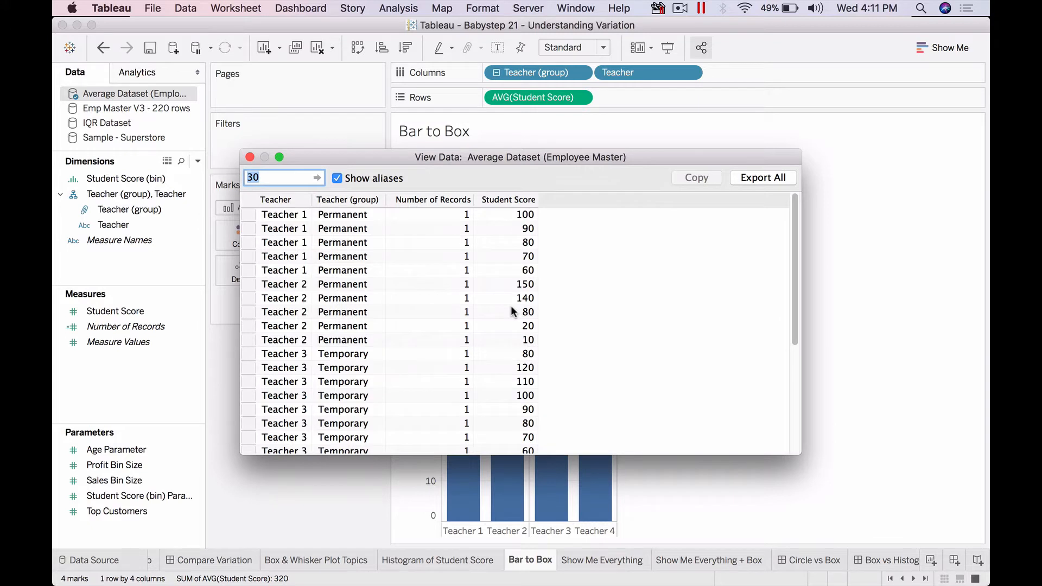
left_click(250, 158)
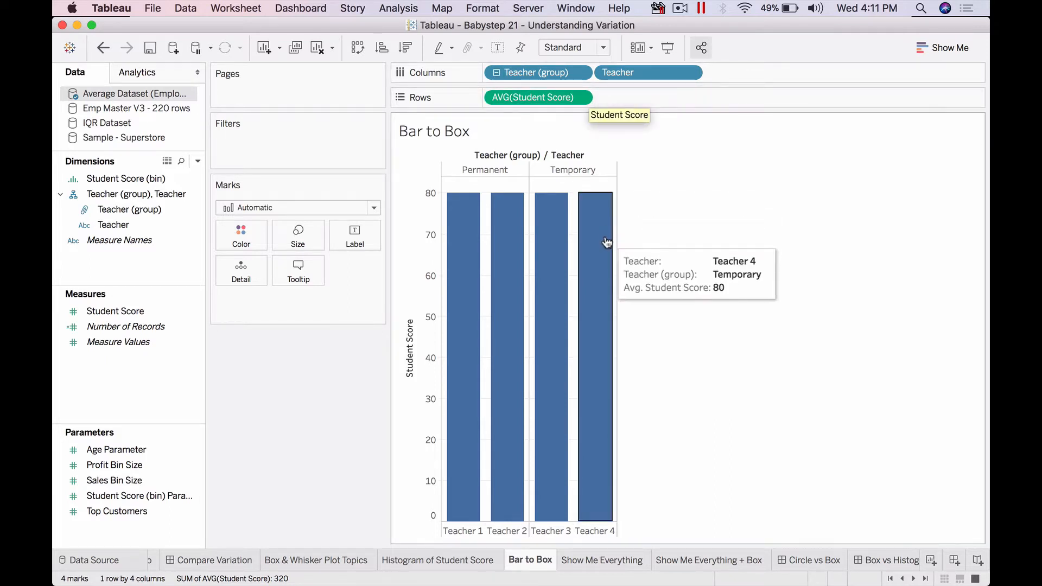
Show mark labels on the Bar to Box chart and turn off Aggregate Measures to plot every student score
left_click(500, 47)
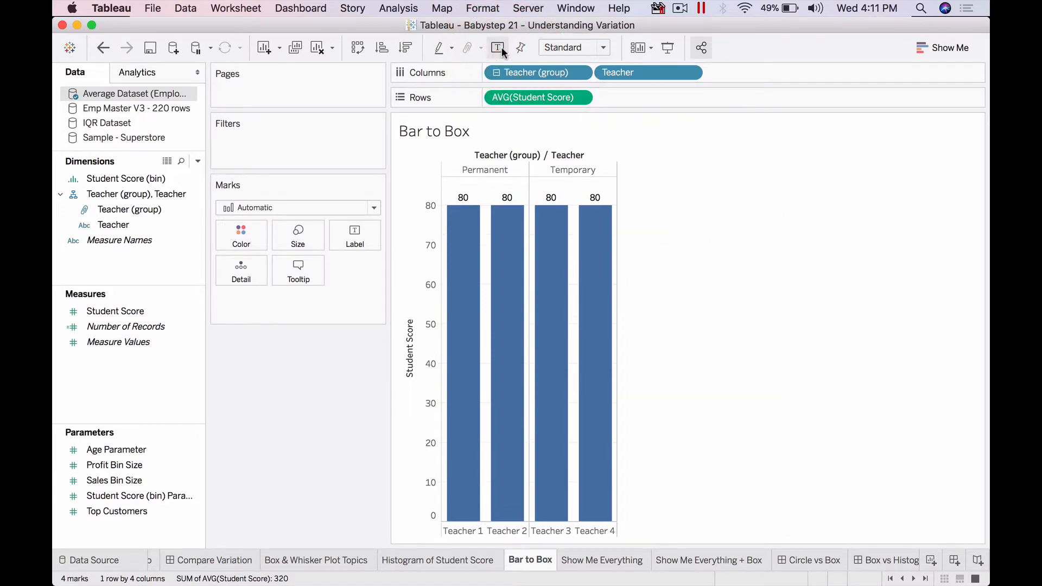
left_click(400, 8)
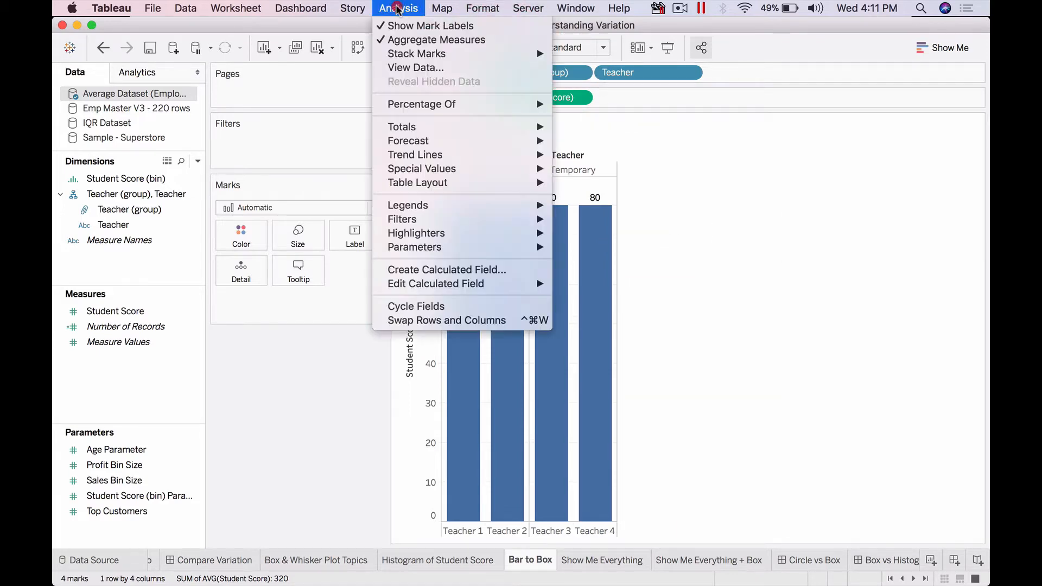
left_click(409, 40)
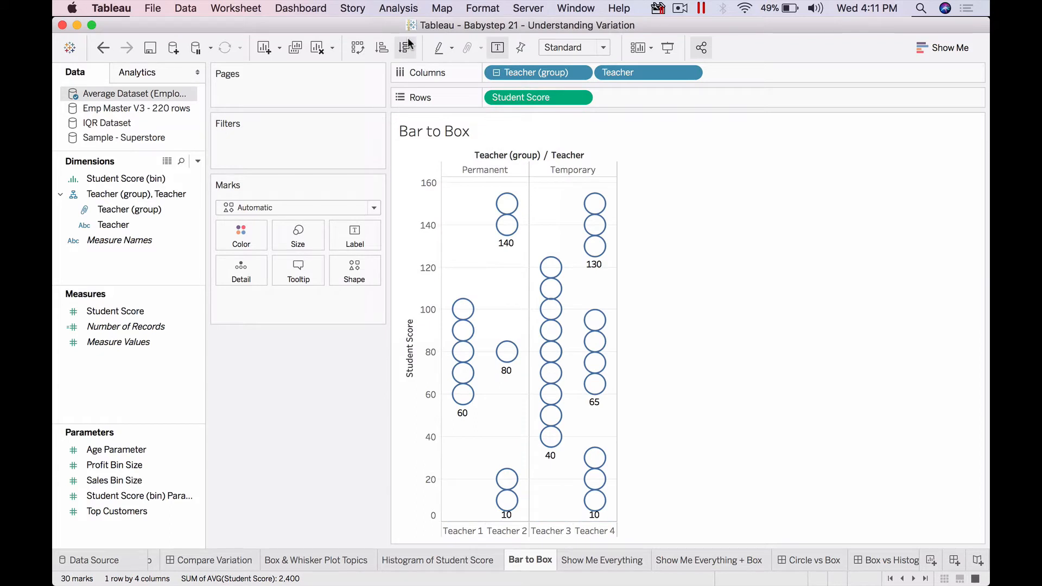
mouse_move(510, 206)
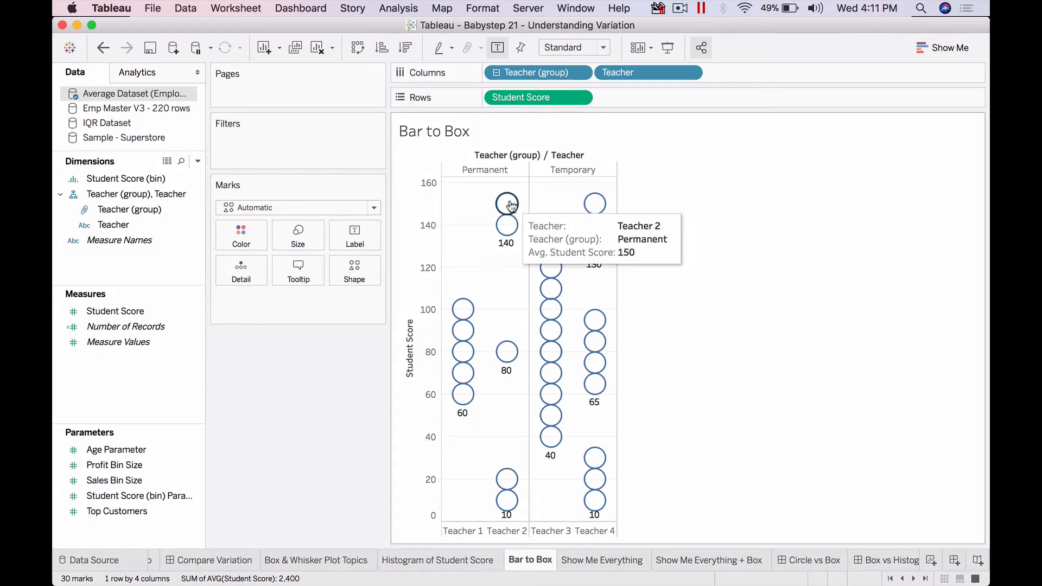
mouse_move(511, 231)
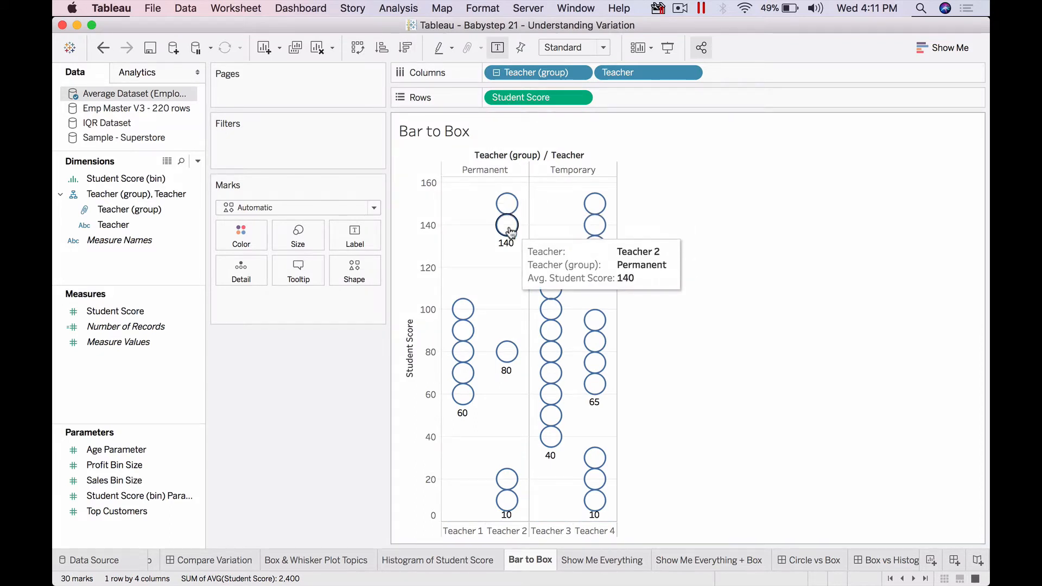
mouse_move(507, 480)
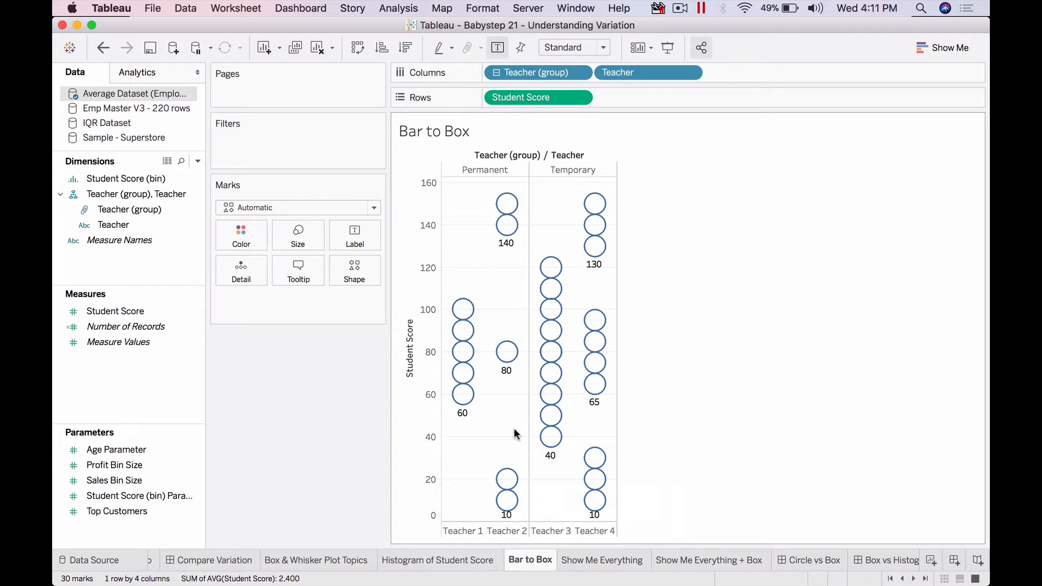
Swap rows and columns of the Show Me Everything + Box plot in the Box vs Histogram dashboard
left_click(684, 560)
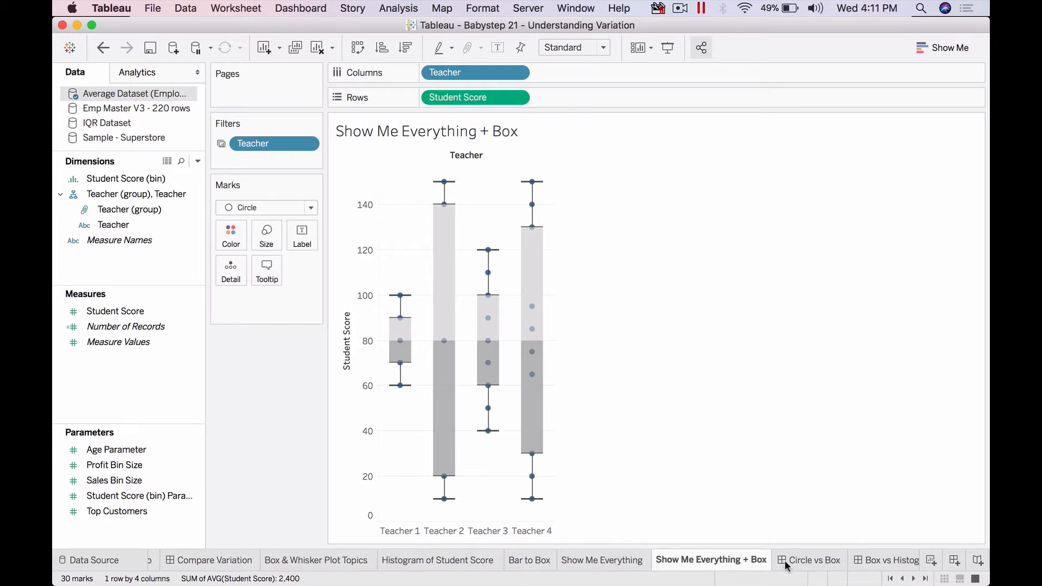
left_click(804, 566)
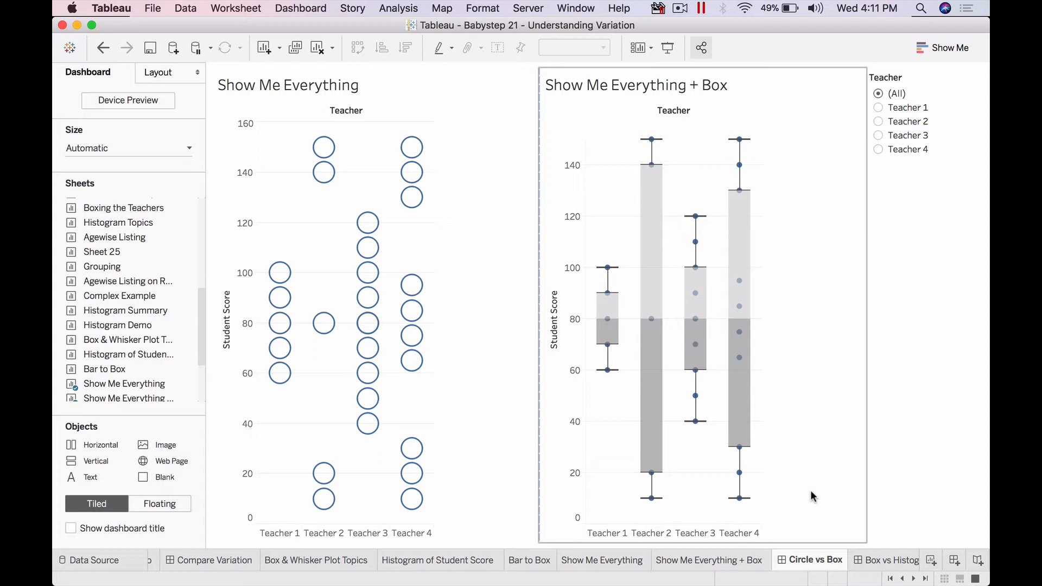
left_click(871, 561)
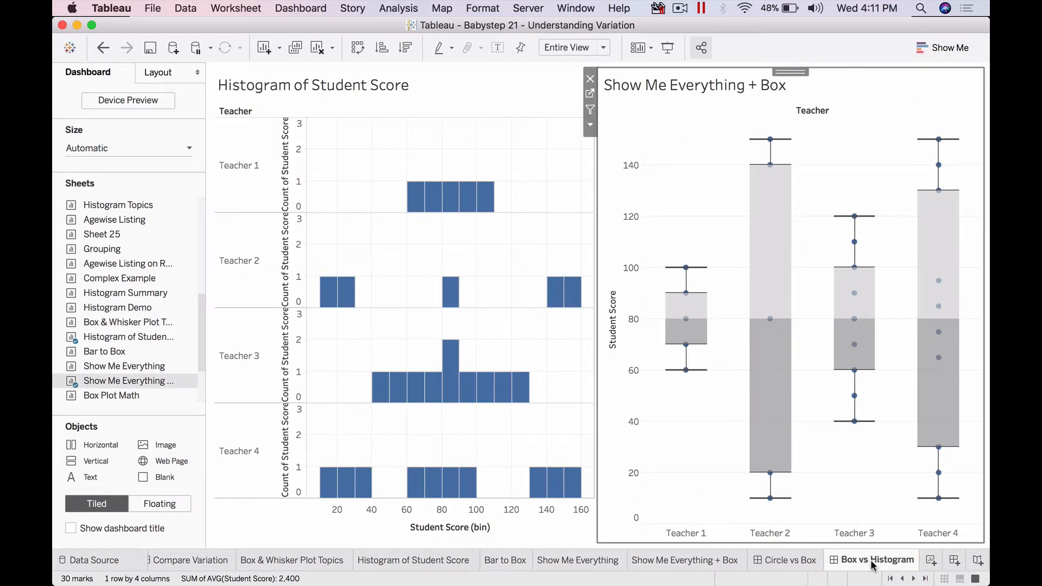
left_click(647, 113)
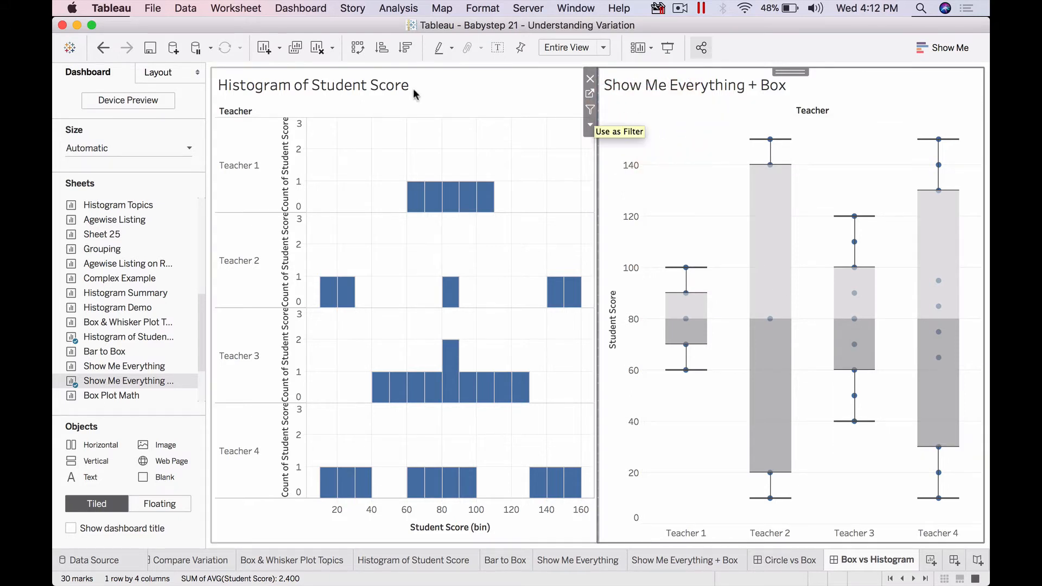
left_click(358, 47)
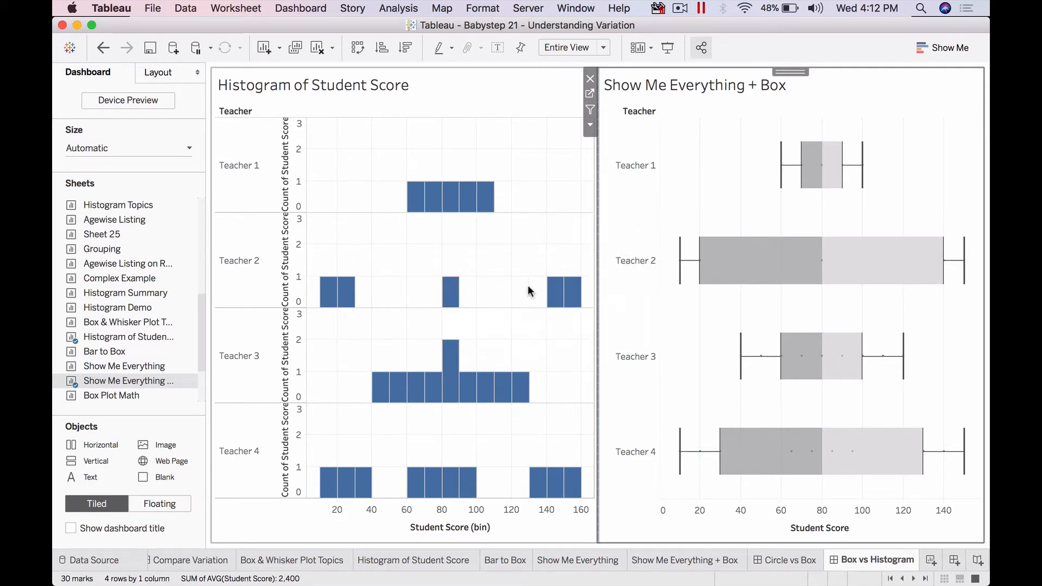
Compare Teacher 3's scores in the histogram and the box plot, and open the Box & Whisker Plot Topics sheet
mouse_move(779, 256)
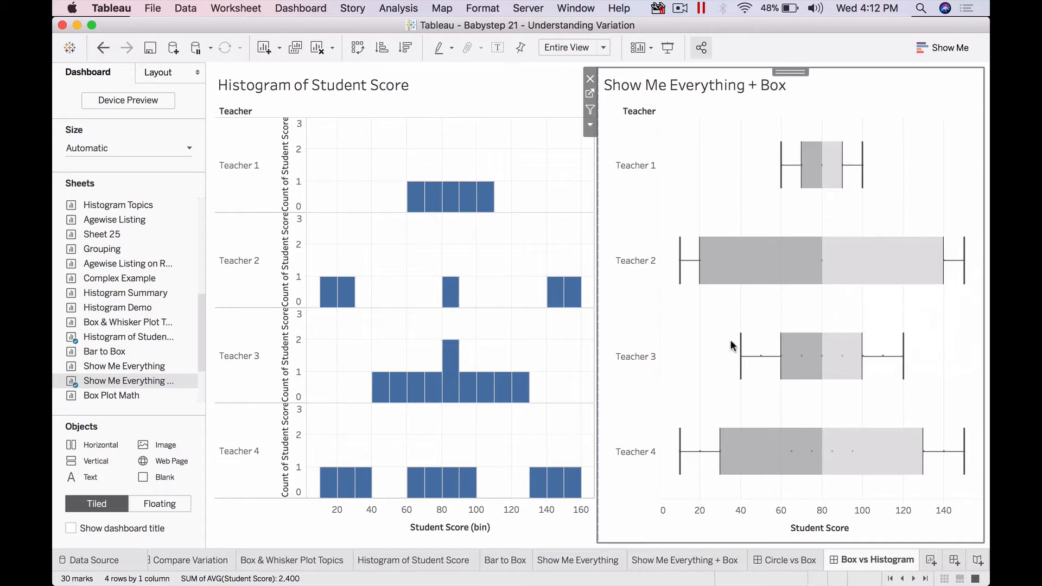
mouse_move(455, 366)
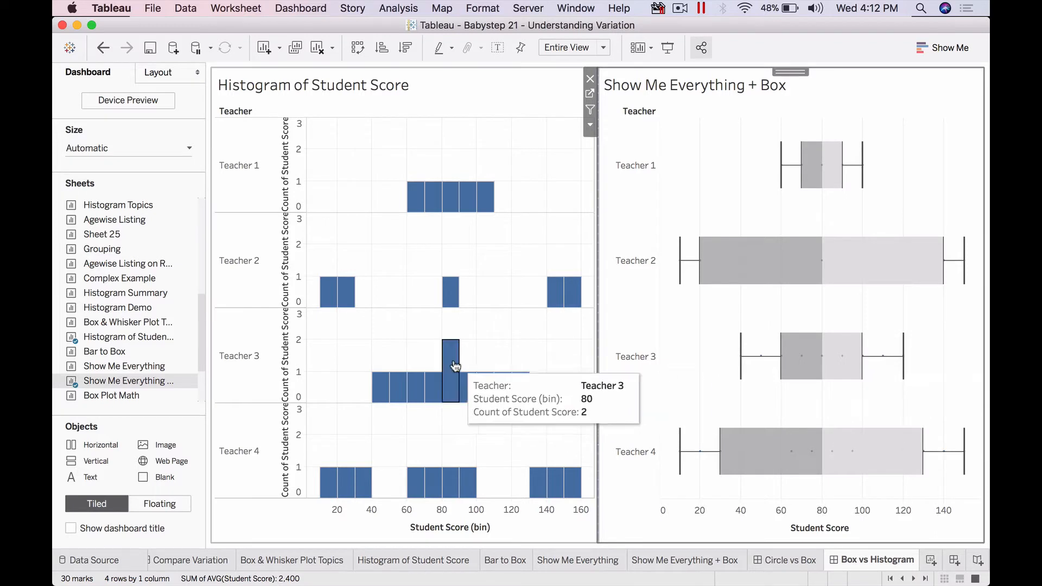
mouse_move(861, 353)
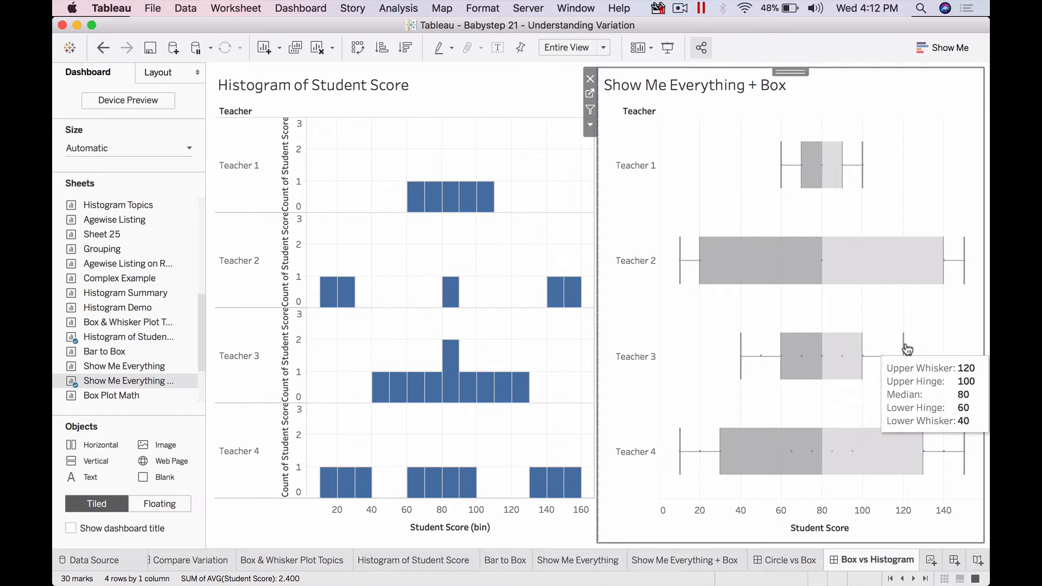
left_click(289, 561)
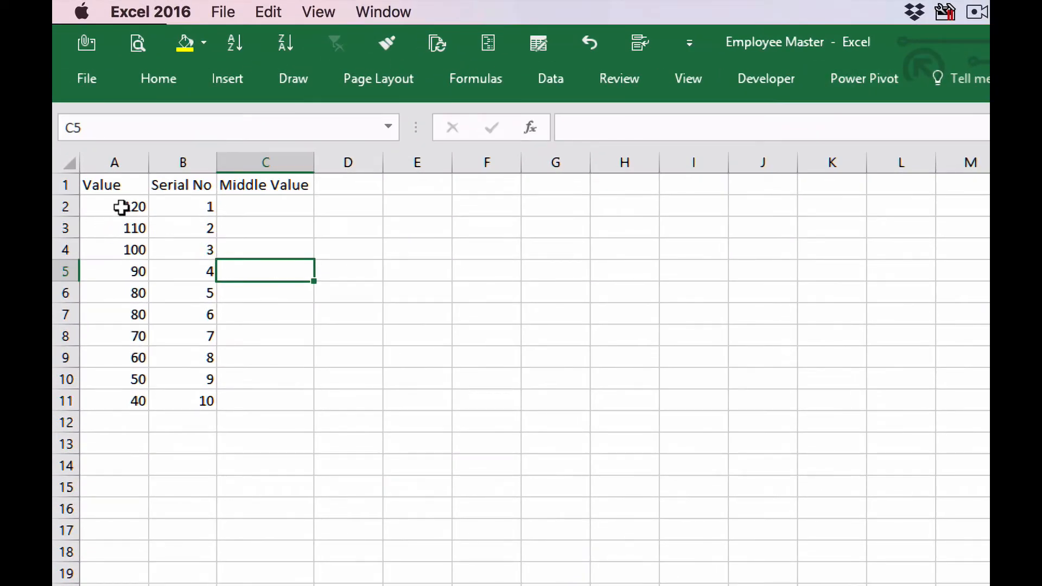
Switch to the Employee Master workbook in Excel and fill the upper half of the values, A2:A6, with yellow
left_click_drag(122, 207, 129, 402)
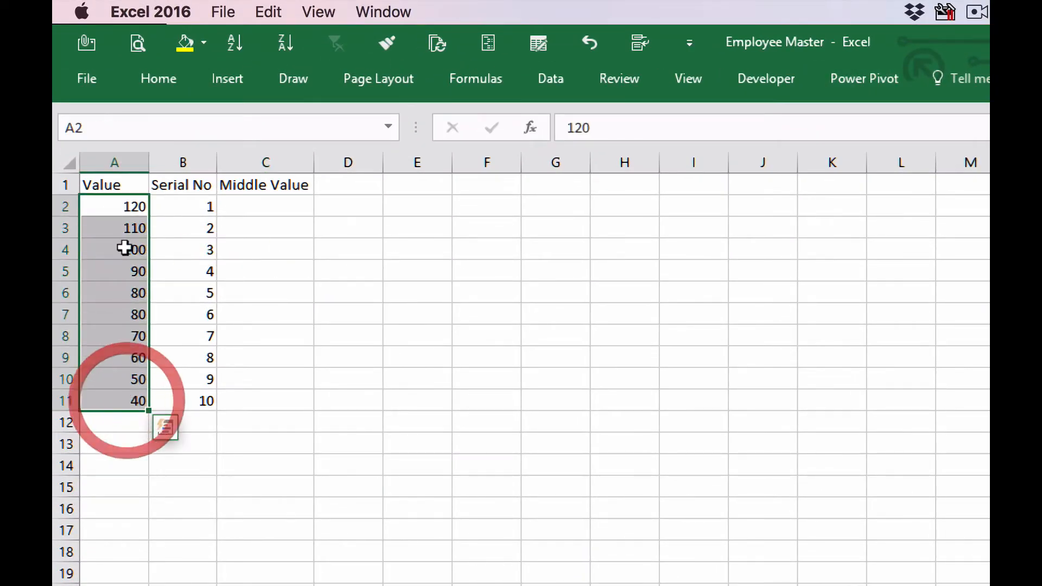
left_click_drag(124, 209, 126, 304)
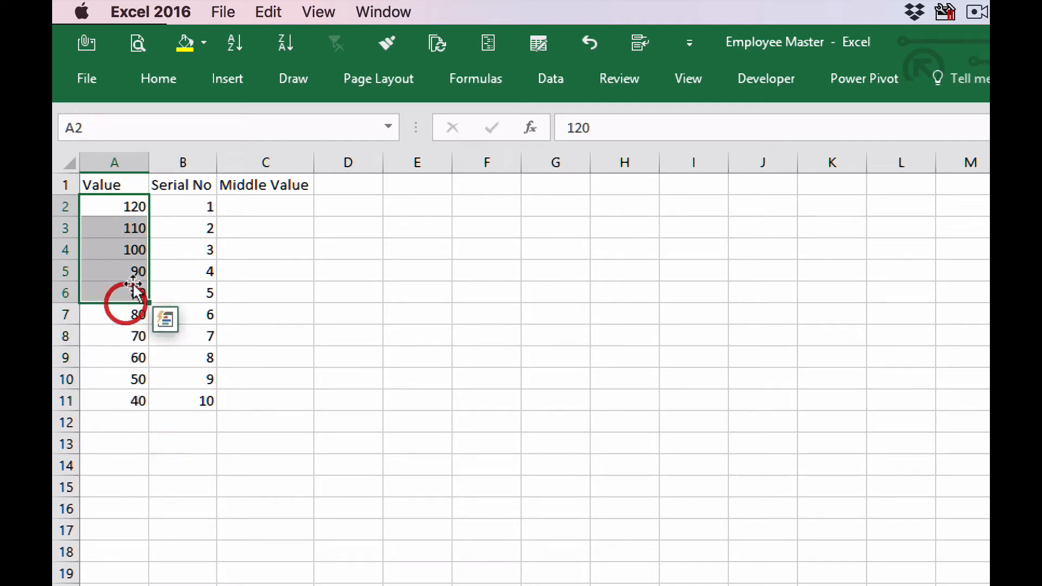
left_click(185, 43)
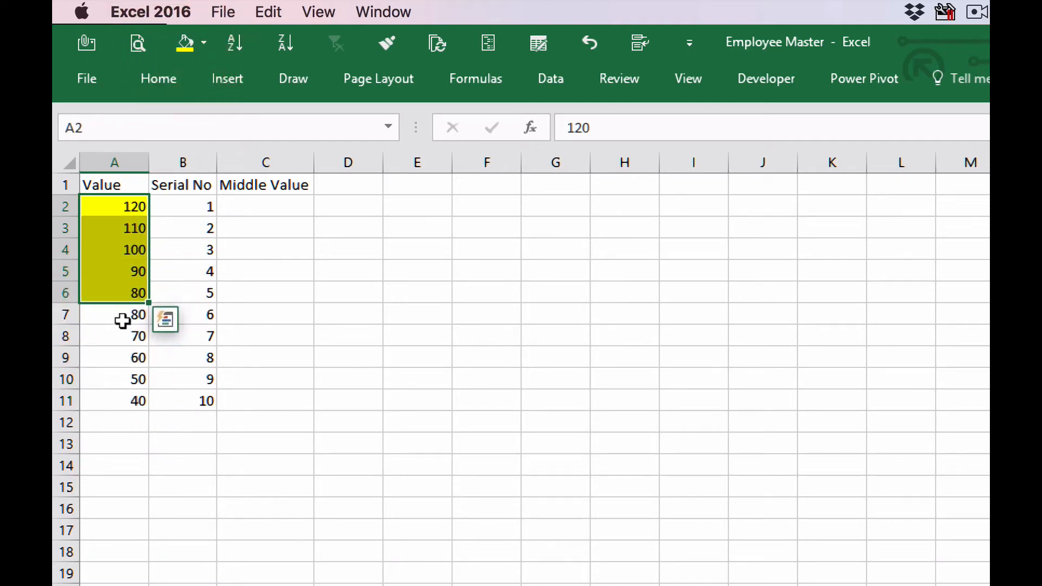
Enter 100 in C4 as the middle value of the yellow upper half
left_click_drag(202, 206, 202, 299)
left_click(258, 247)
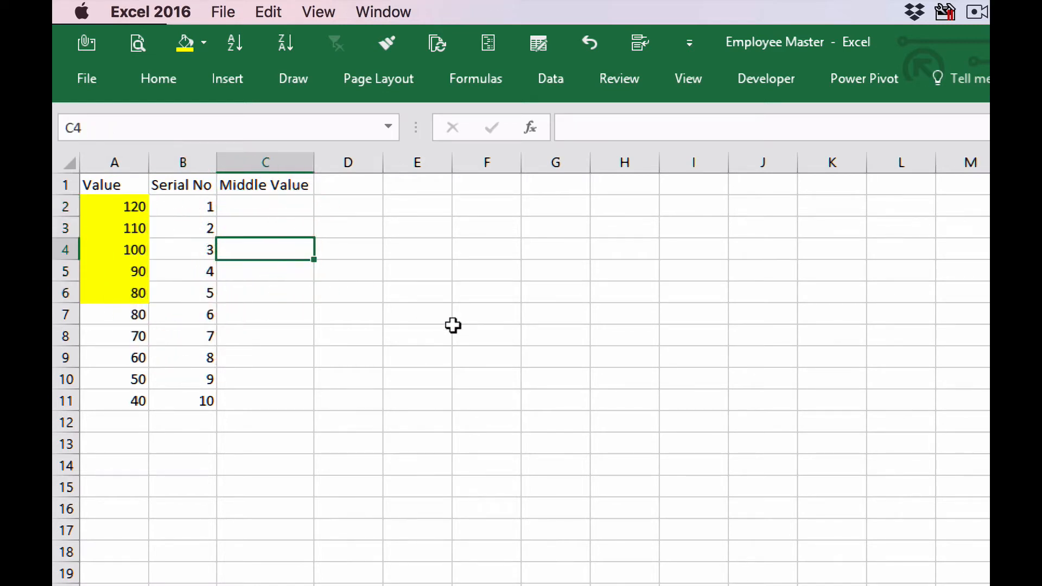
type("100")
key("Return")
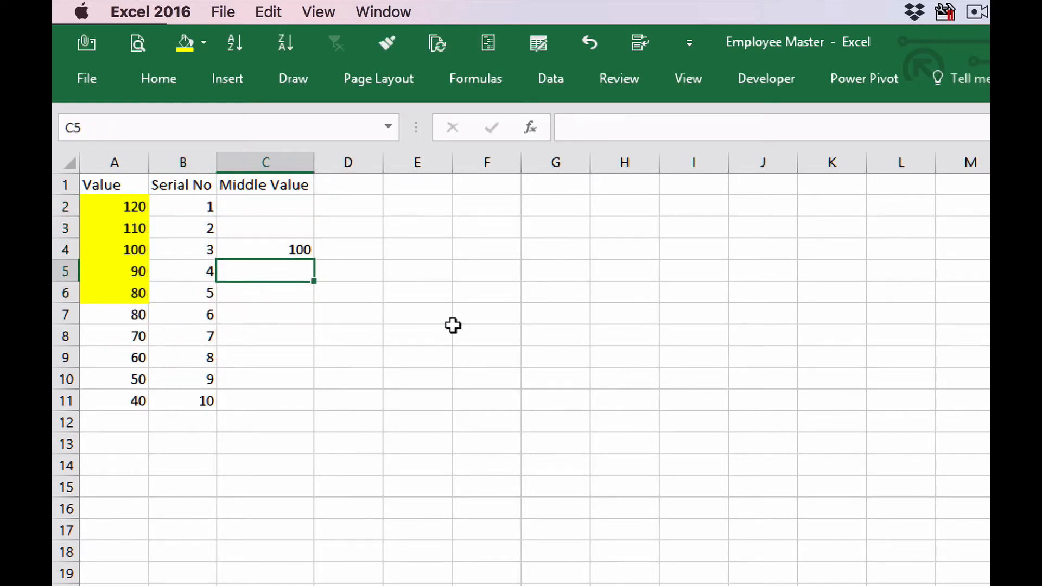
key("Up")
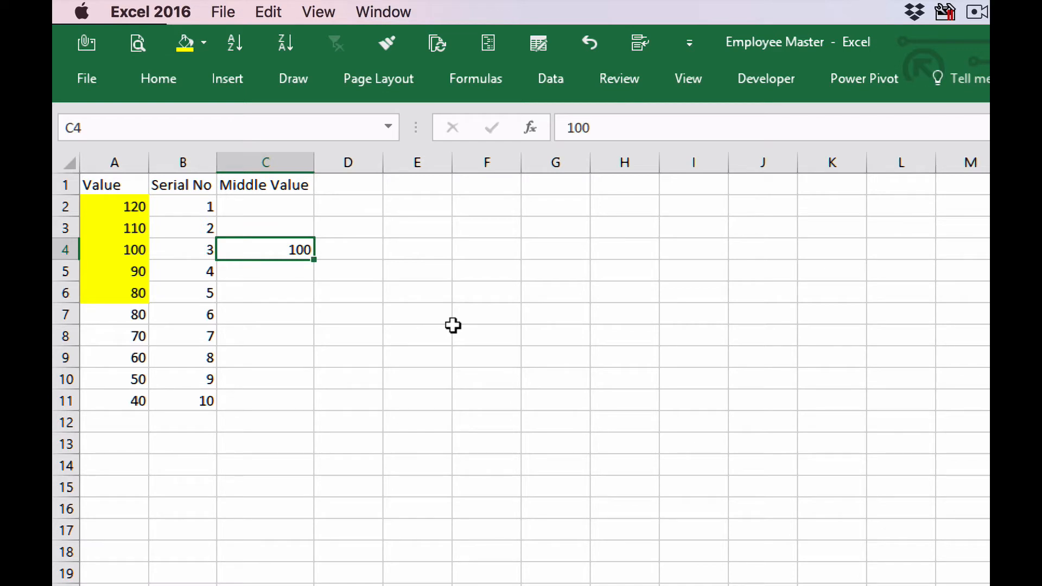
key("Up")
key("Down")
key("Up")
key("Up")
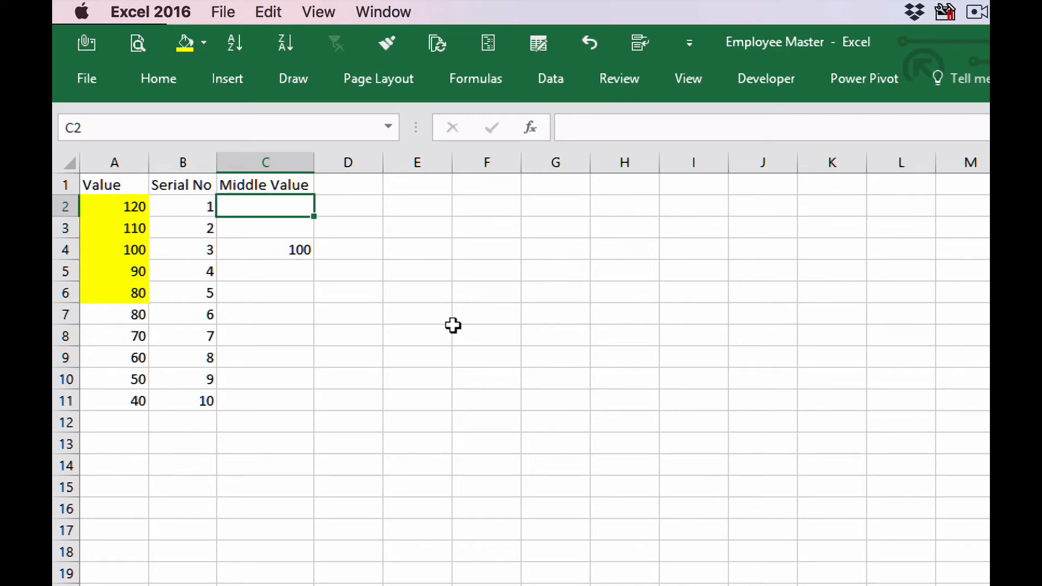
key("Down")
key("Down")
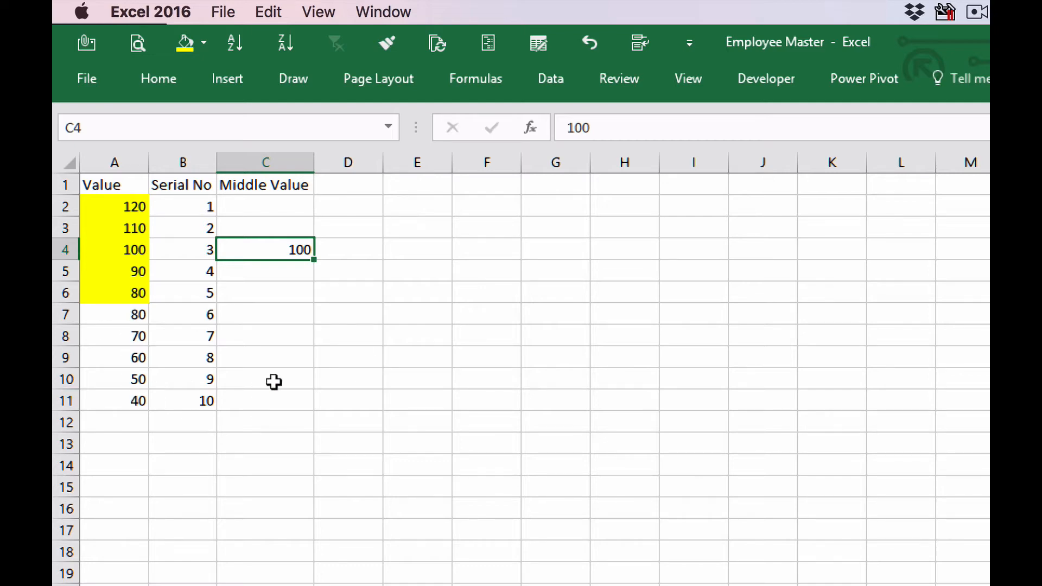
Enter 60 in C9 as the middle value of the lower half of the list, A7:A11
left_click(278, 358)
type("6")
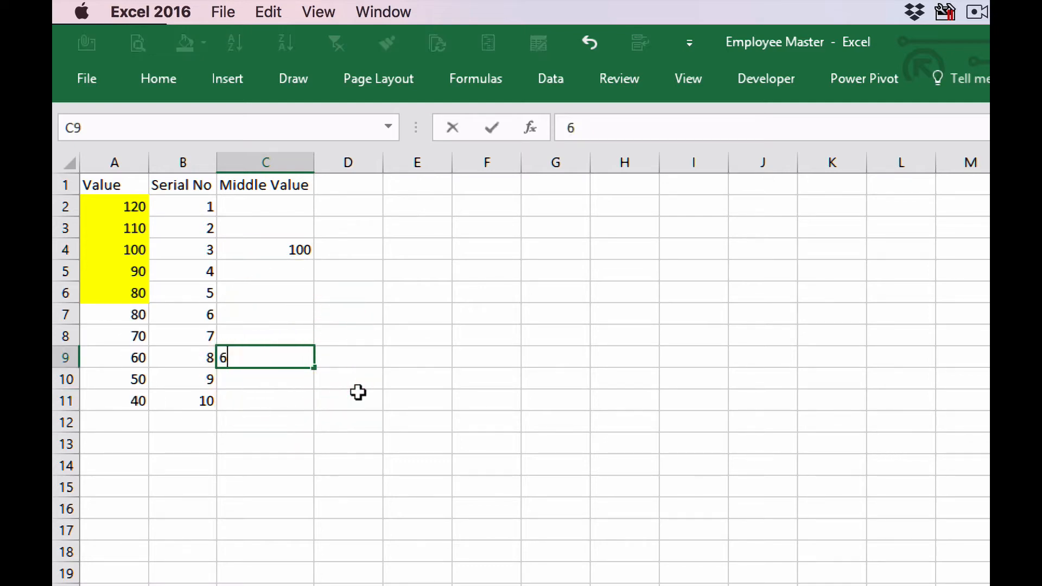
type("0")
key("Up")
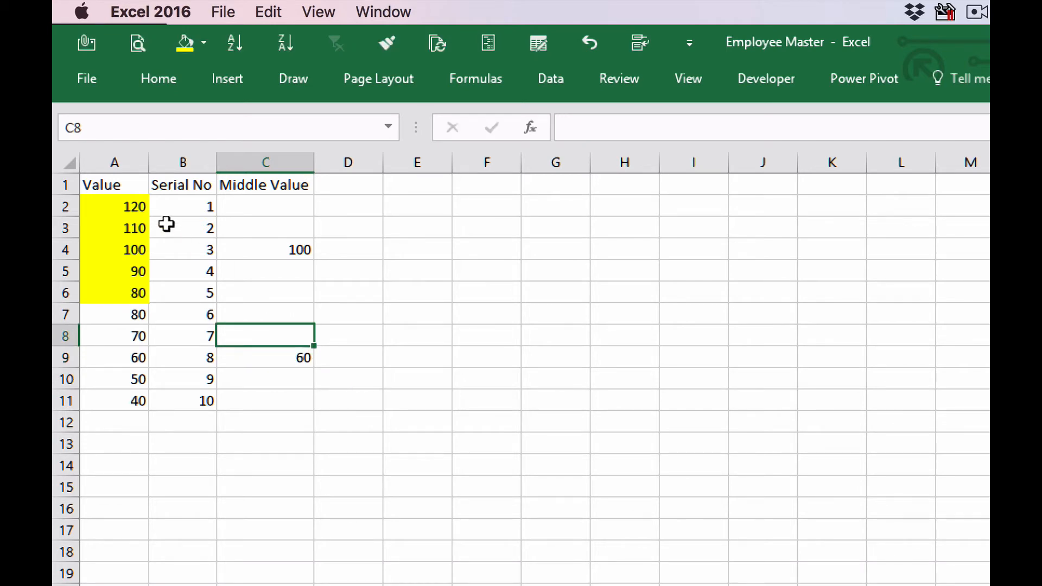
Enter 80 in C6 as the middle value of the whole list, A2:A11
left_click_drag(139, 207, 135, 411)
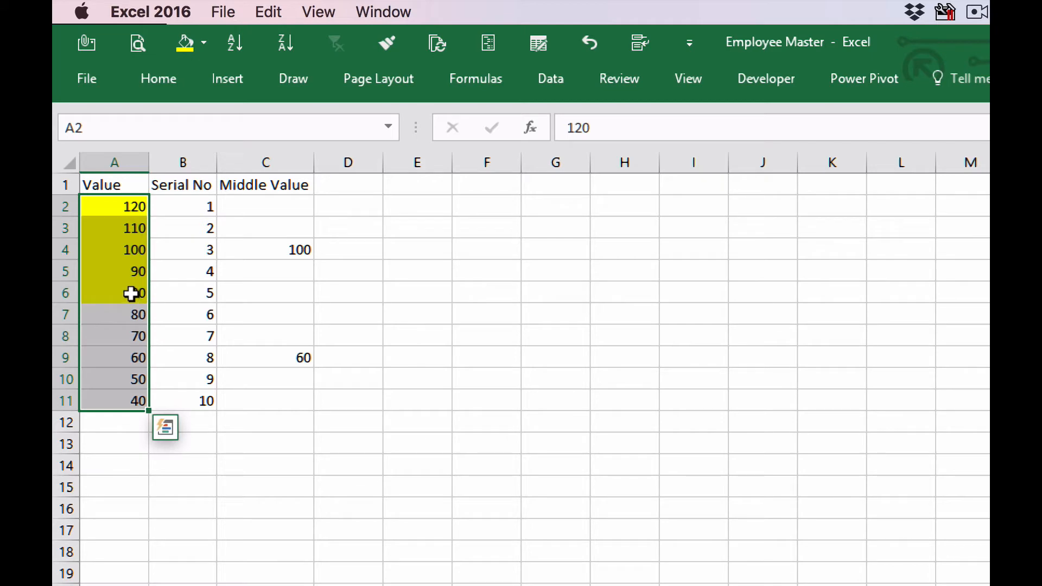
left_click_drag(131, 293, 133, 318)
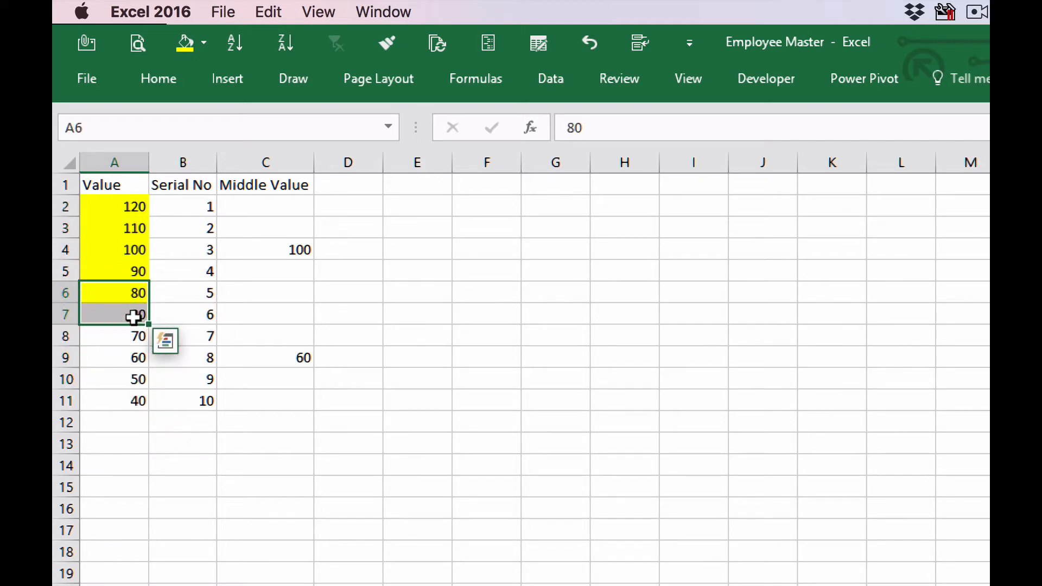
left_click(288, 294)
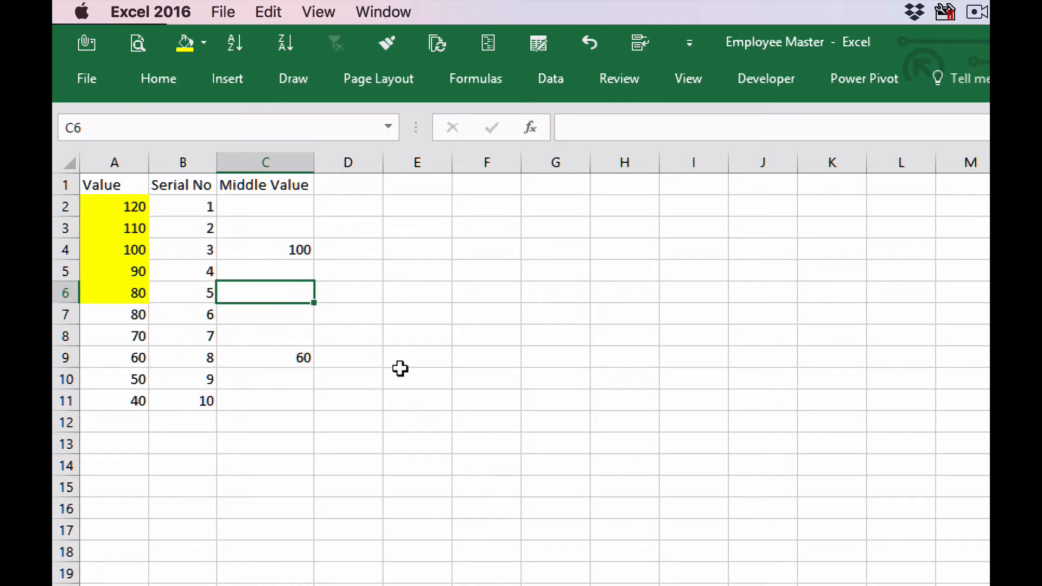
type("80")
key("Return")
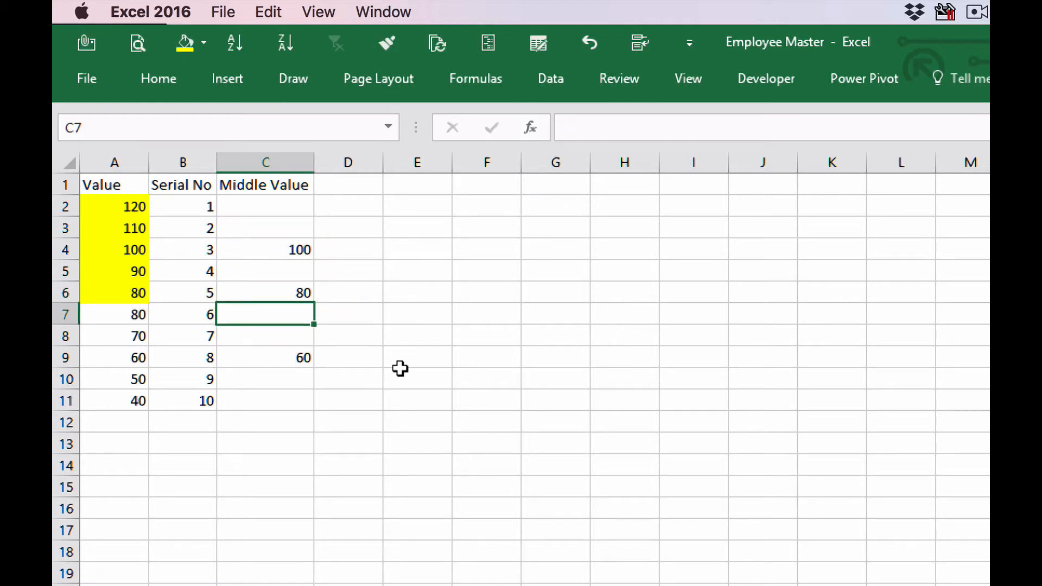
key("Up")
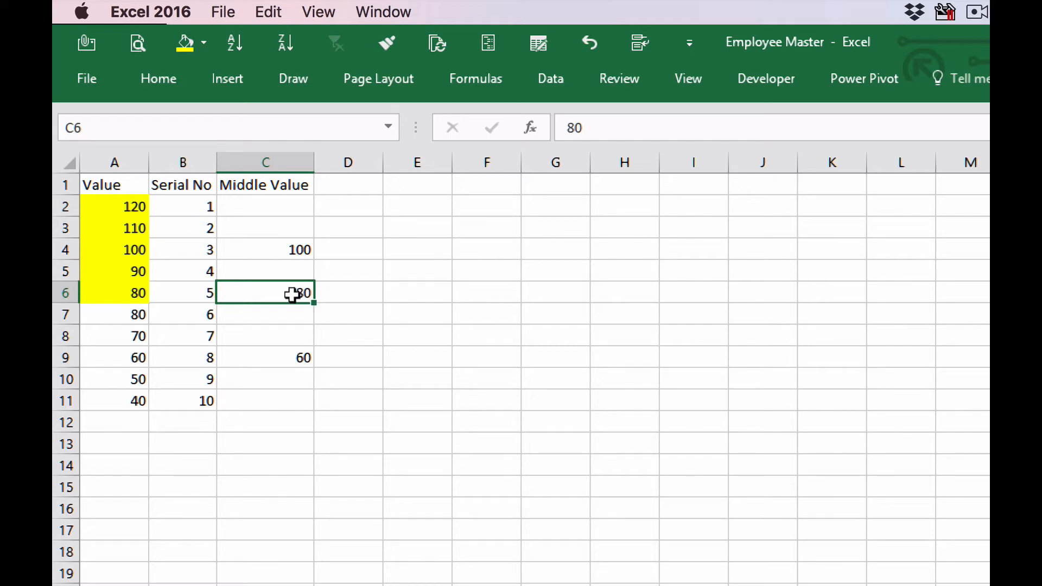
Review the middle values in C4:C9 and compare them with the hinges and median of Teacher 3's box plot in the Tableau dashboard
left_click(292, 250)
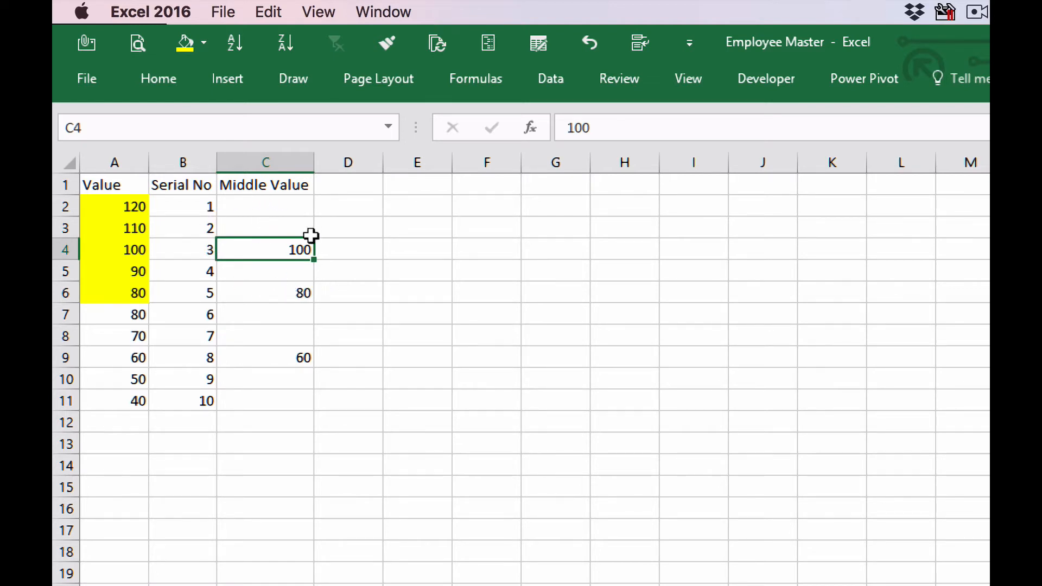
left_click(287, 358)
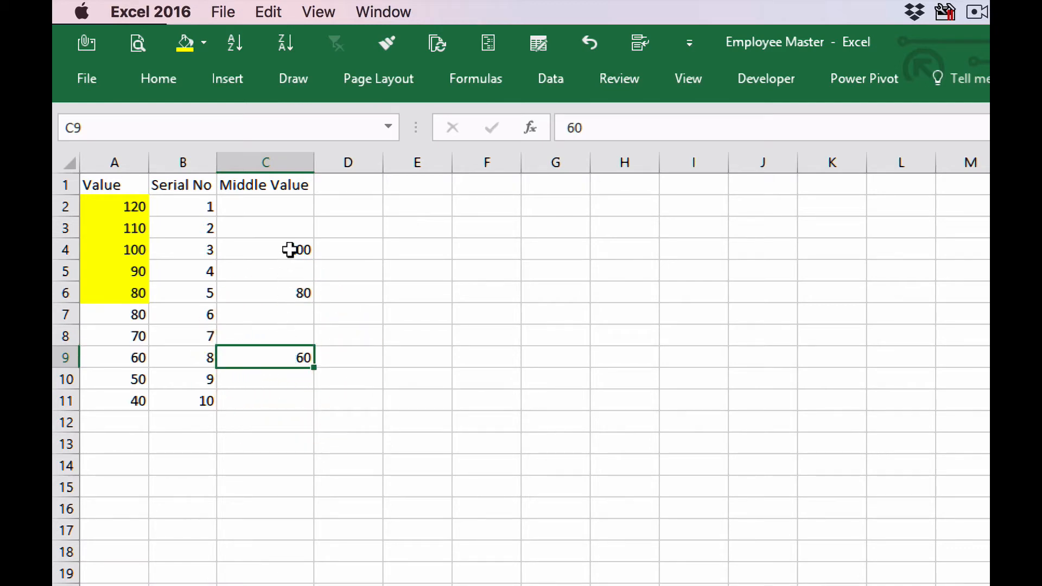
left_click_drag(289, 250, 286, 357)
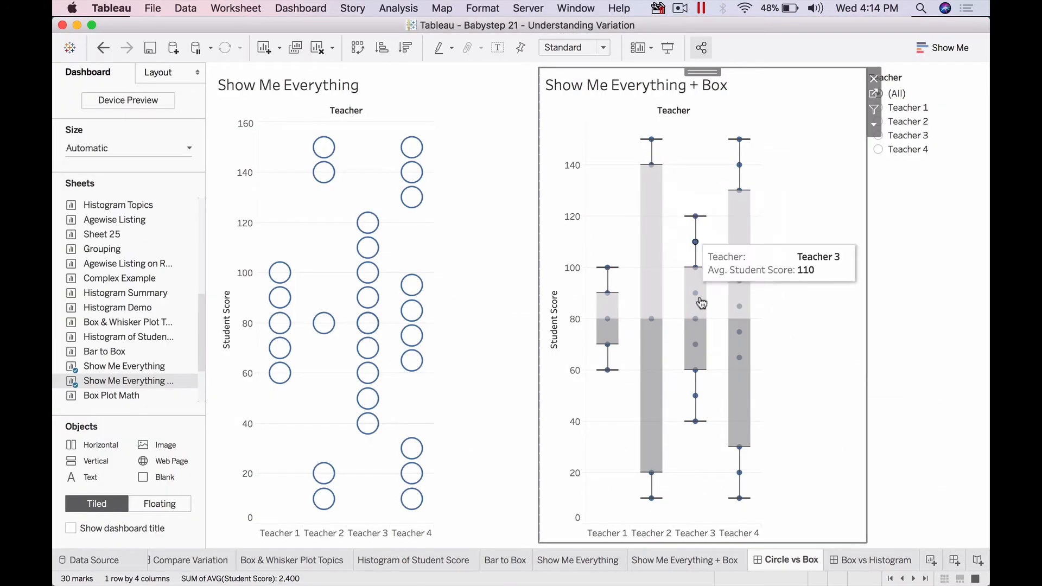
mouse_move(700, 272)
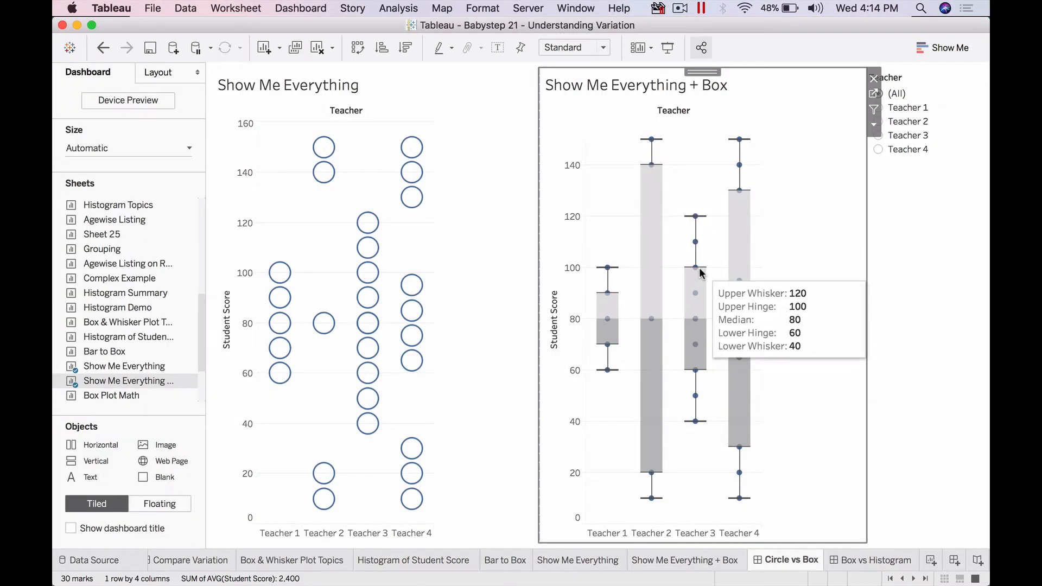
mouse_move(703, 376)
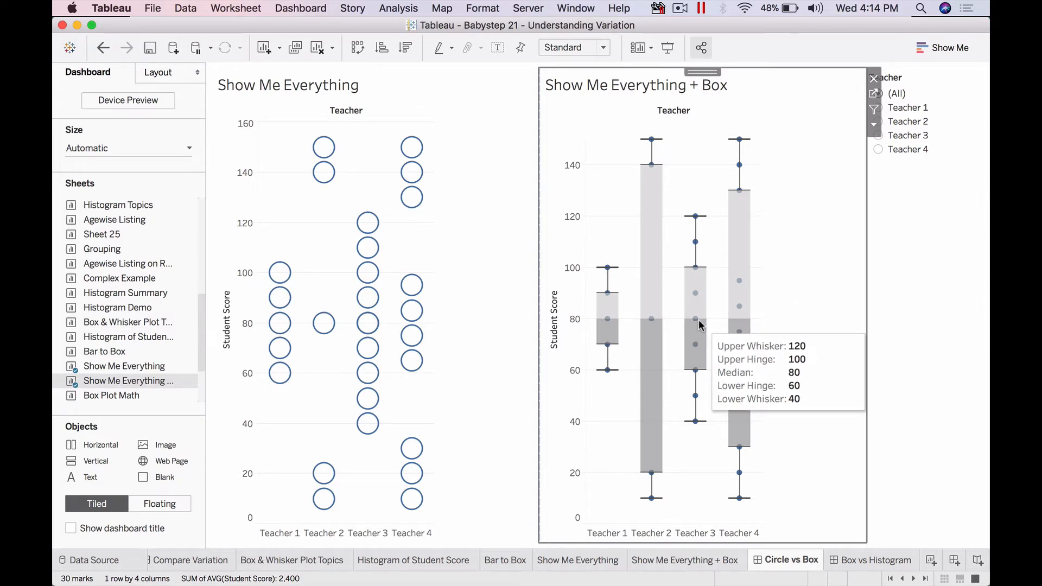
Switch to the Box and Whisker Plot page in Chrome and examine the Anatomy diagram
key("super+Tab")
key("super+Tab")
key("super+Tab")
key("super+Tab")
key("super+Tab")
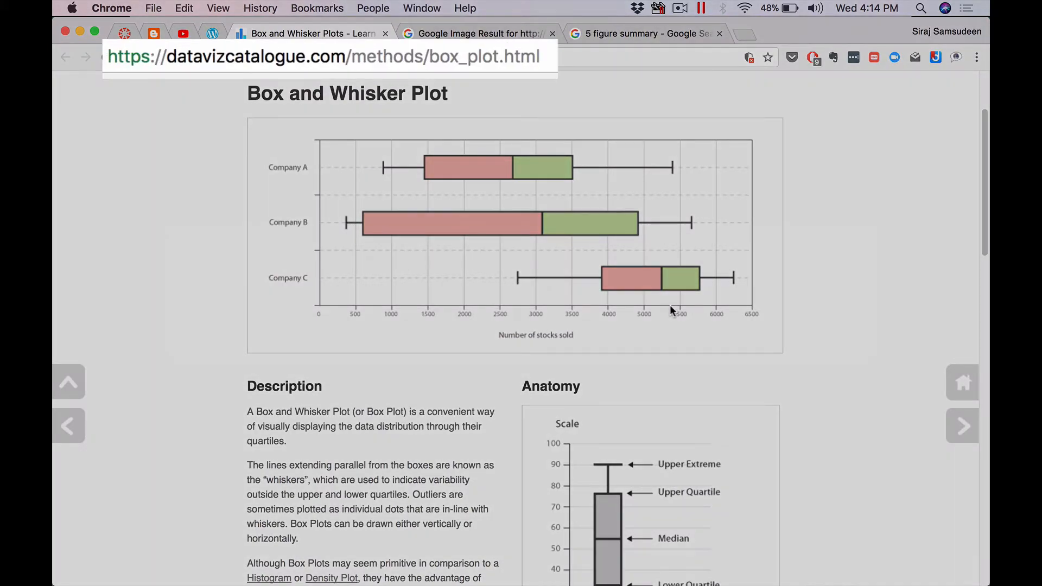
scroll(672, 311, "down", 4)
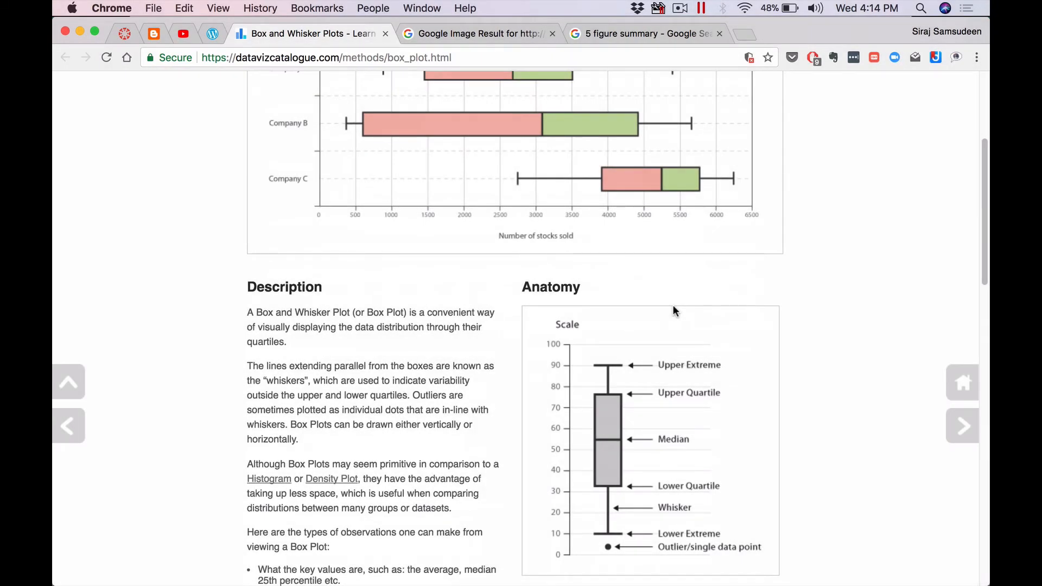
scroll(673, 310, "down", 1)
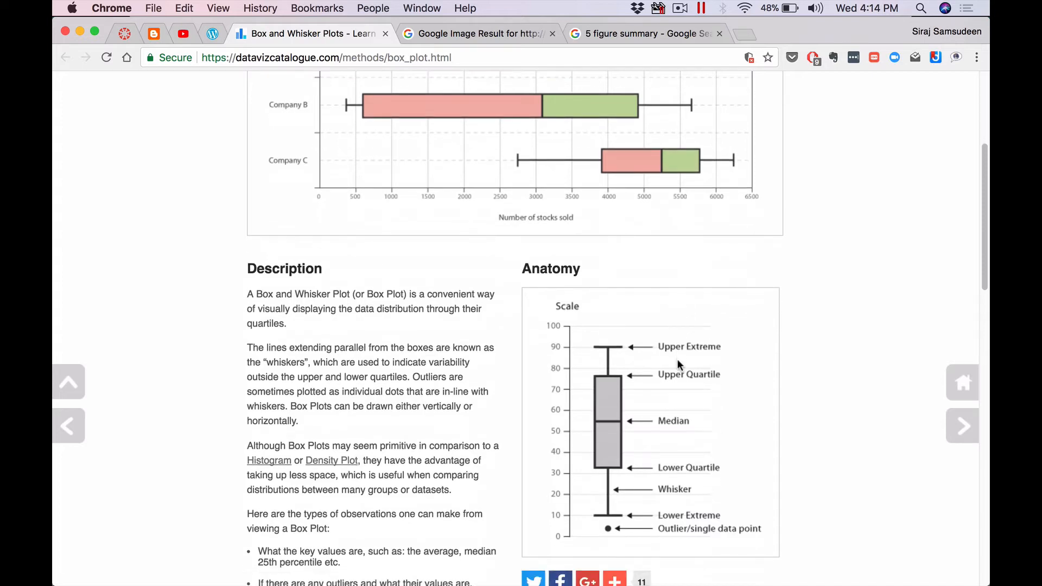
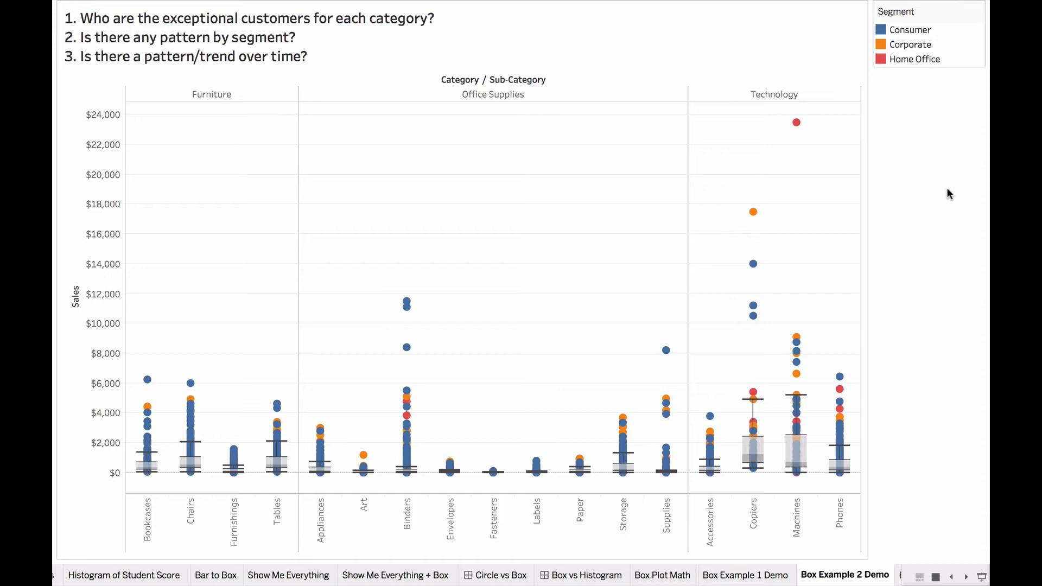
Highlight the Consumer, Corporate and Home Office segments in turn on the Box Example 2 Demo sheet, clear the highlight and leave presentation mode
left_click(910, 29)
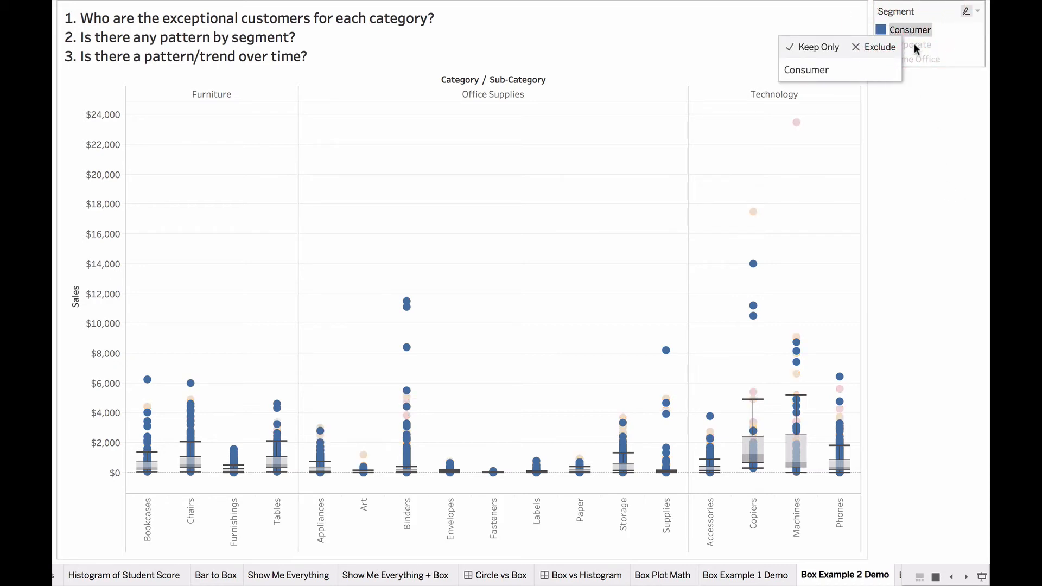
left_click(914, 44)
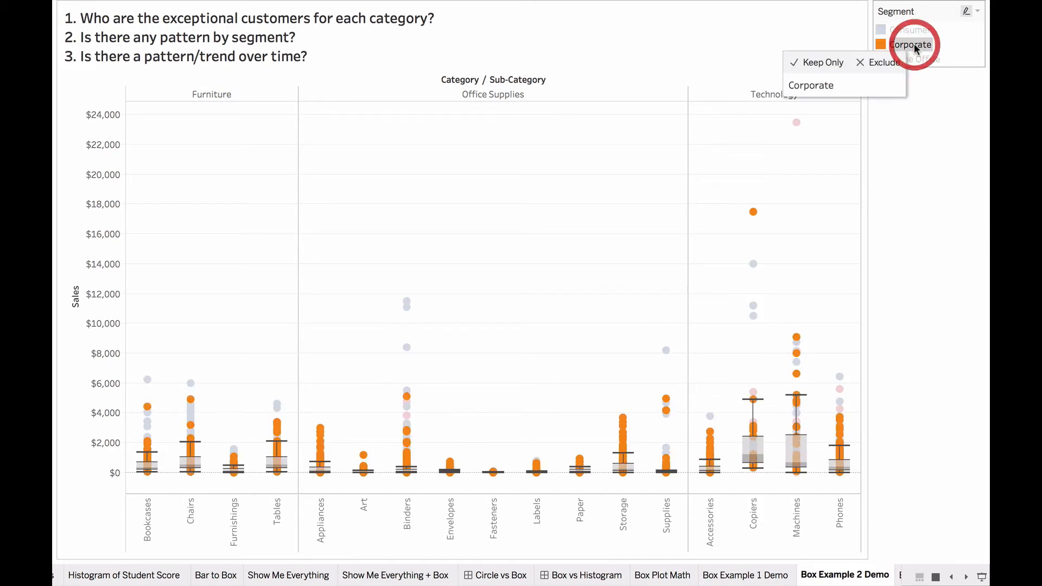
left_click(919, 58)
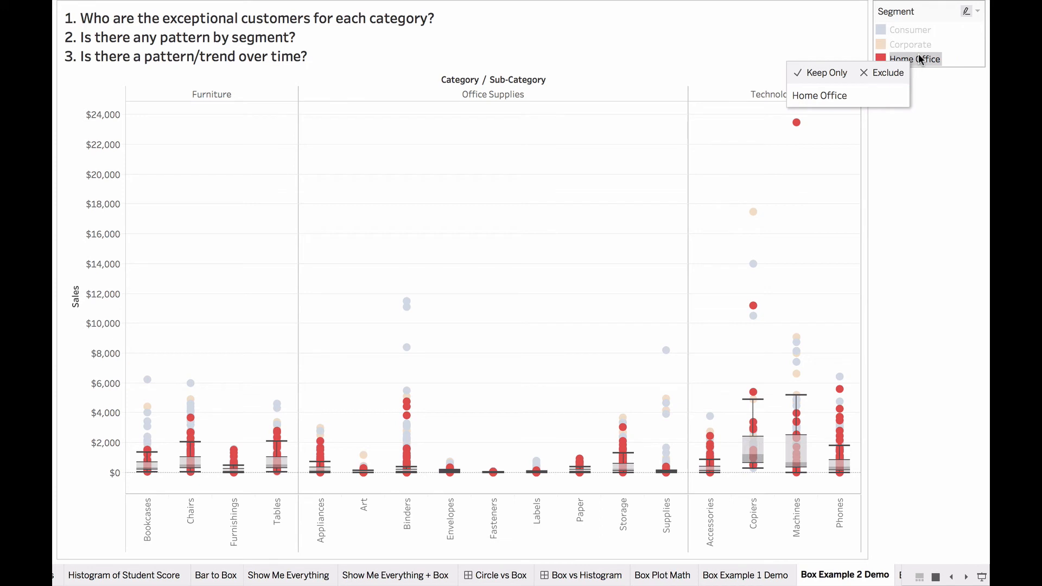
left_click(921, 58)
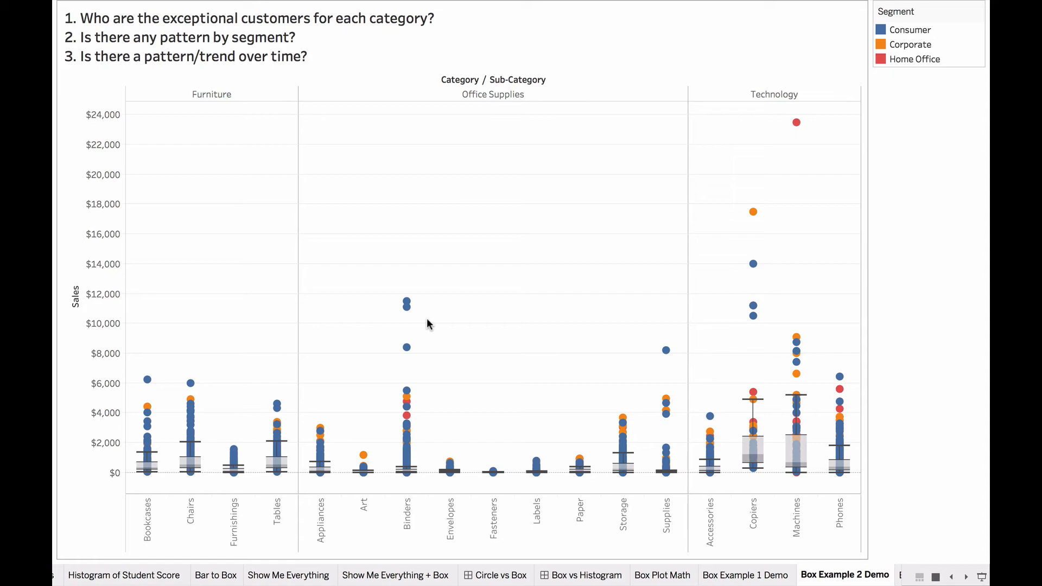
key("Escape")
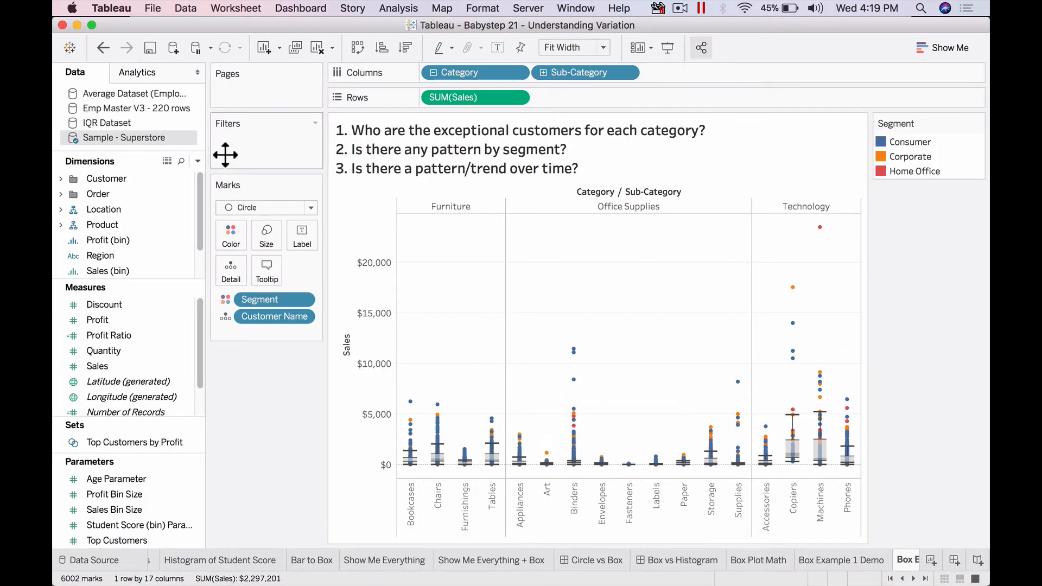
Try splitting the sub-category box plots by year of Order Date in the columns, and undo the addition
scroll(168, 226, "down", 2)
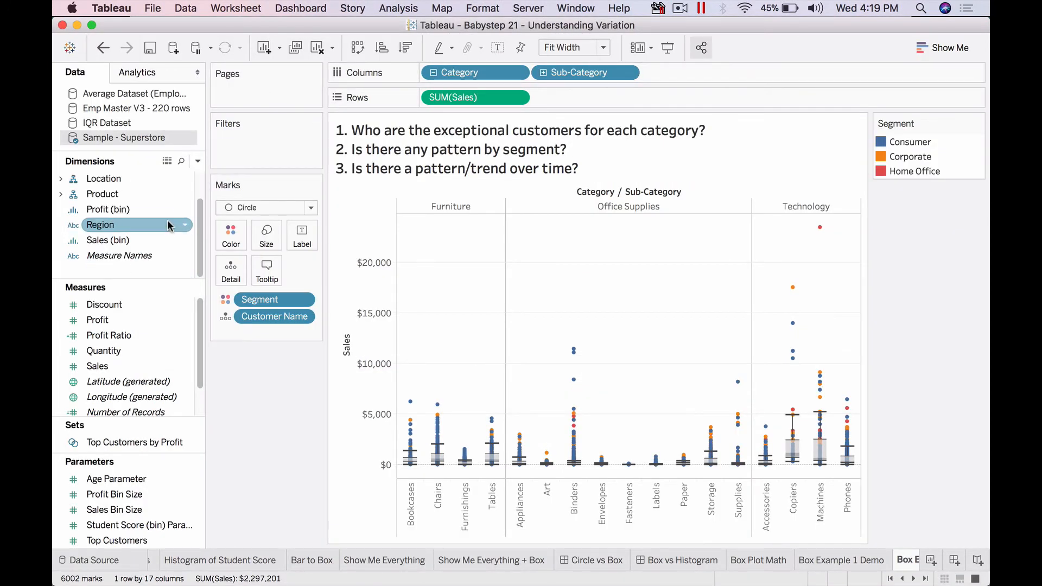
scroll(168, 226, "up", 2)
left_click(61, 194)
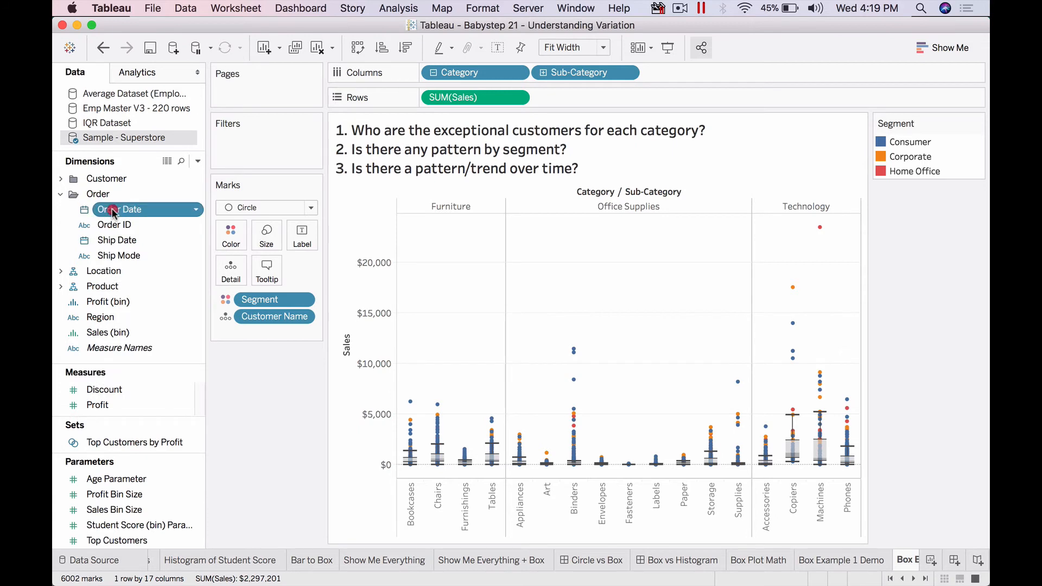
double_click(117, 210)
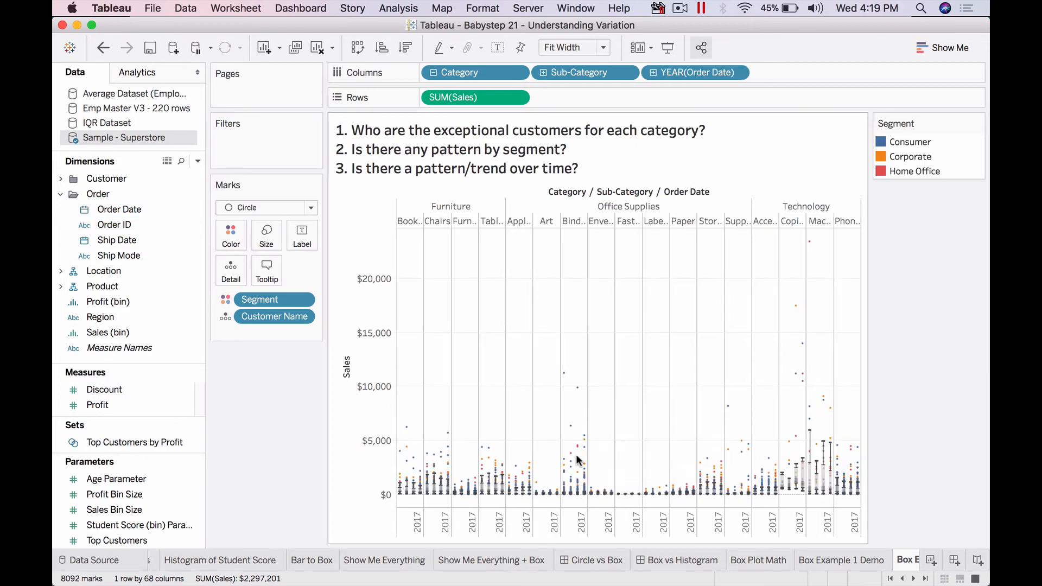
mouse_move(736, 480)
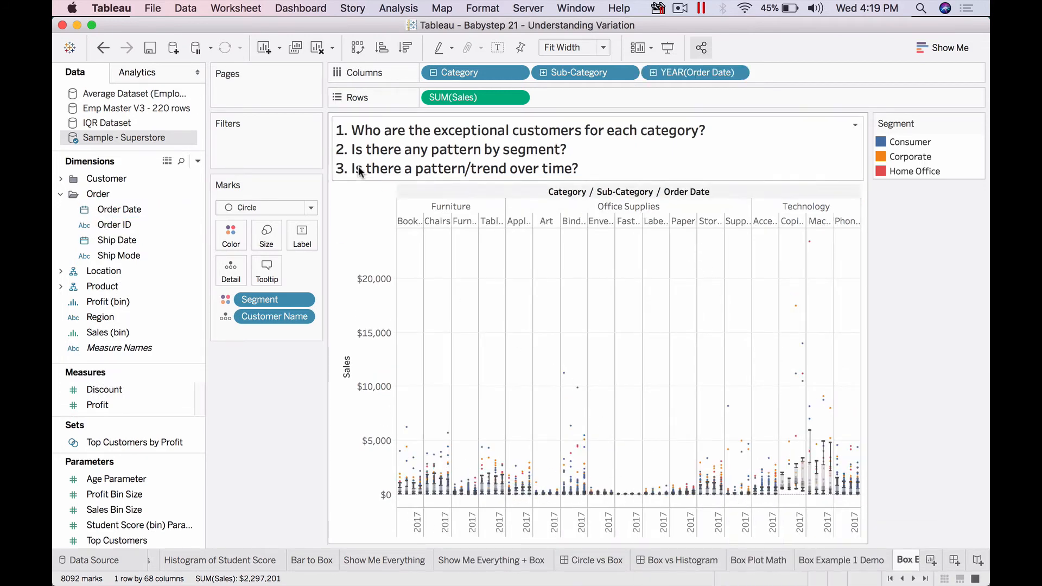
left_click(103, 48)
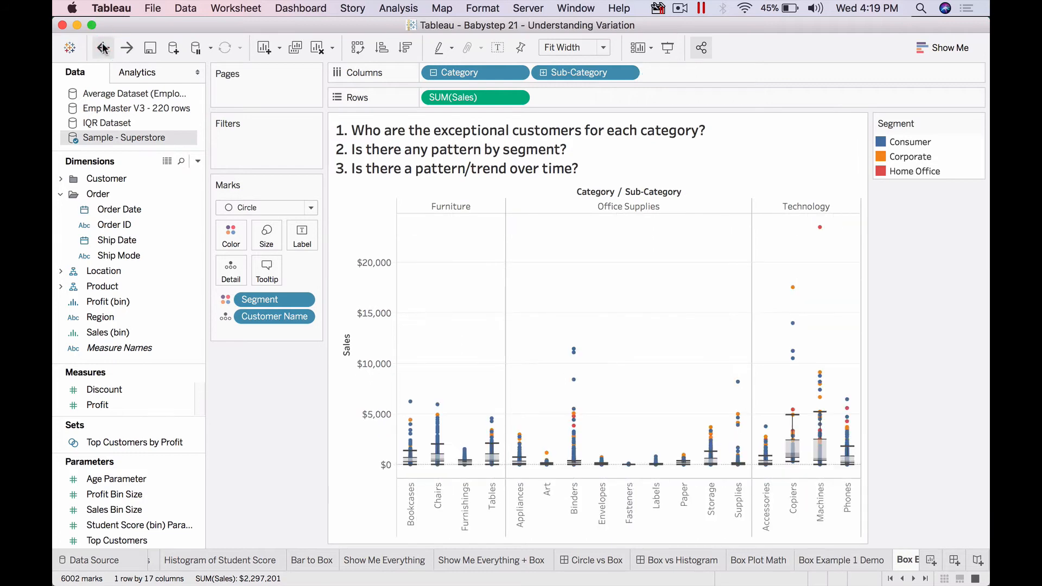
Page the sales box plots by year of Order Date, starting at 2014
left_click_drag(117, 210, 247, 92)
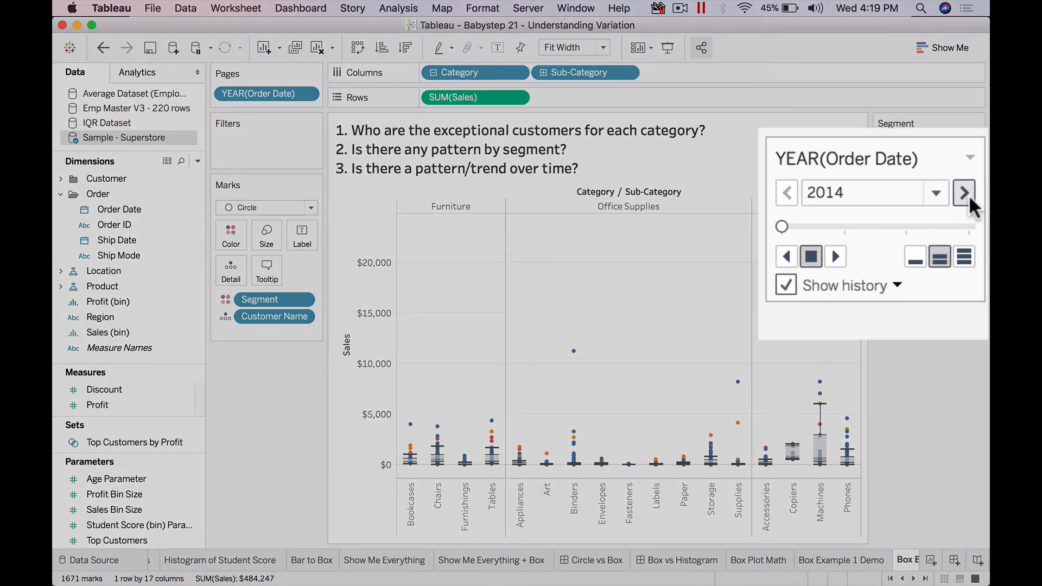
left_click(936, 194)
left_click(935, 193)
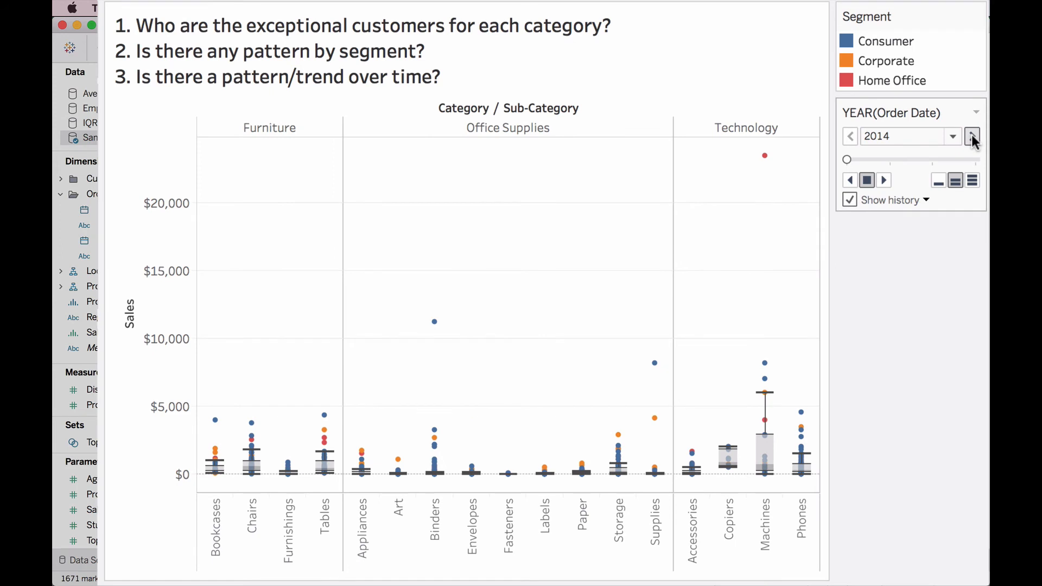
Step back and forth through the Order Date years 2014 to 2017 to compare each sub-category's sales outliers, ending on 2016
left_click(972, 137)
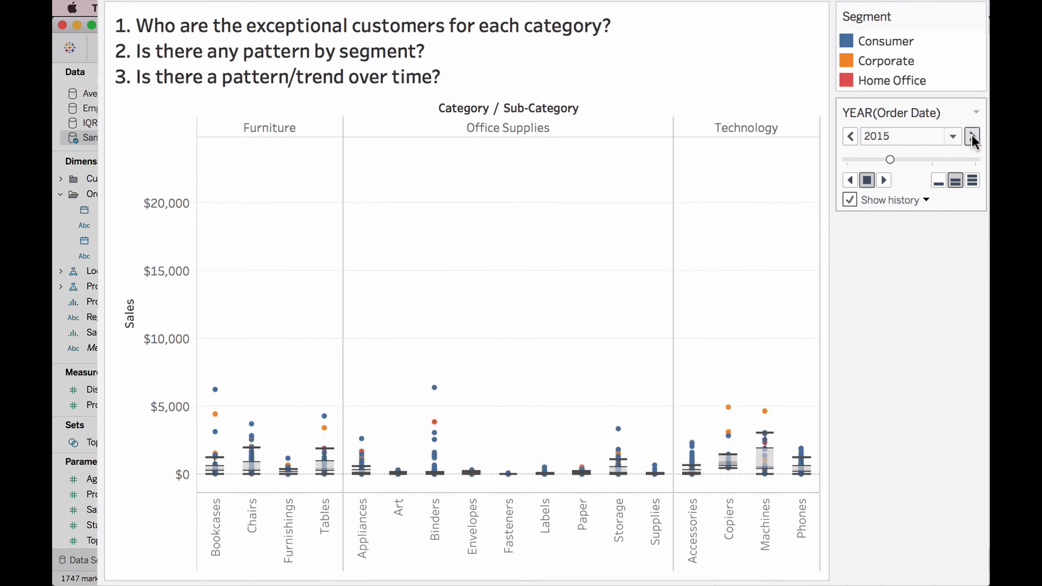
left_click(972, 138)
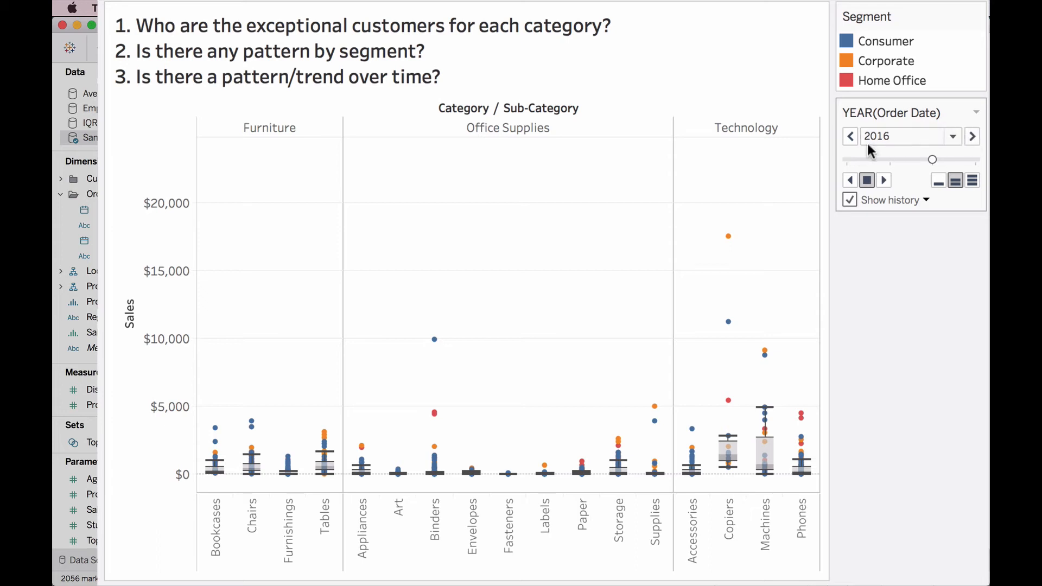
left_click(850, 136)
left_click(848, 139)
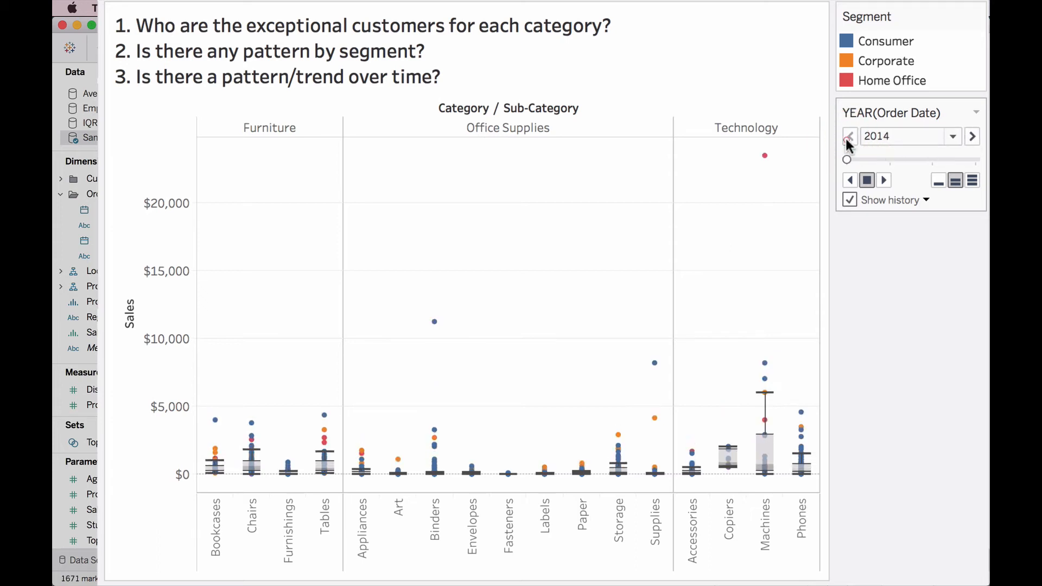
left_click(972, 136)
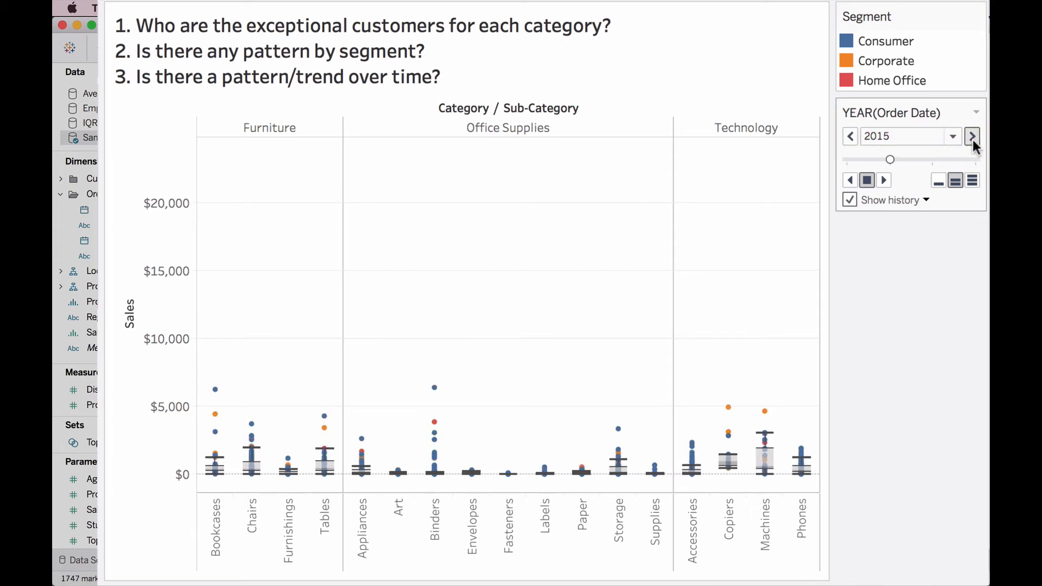
left_click(972, 137)
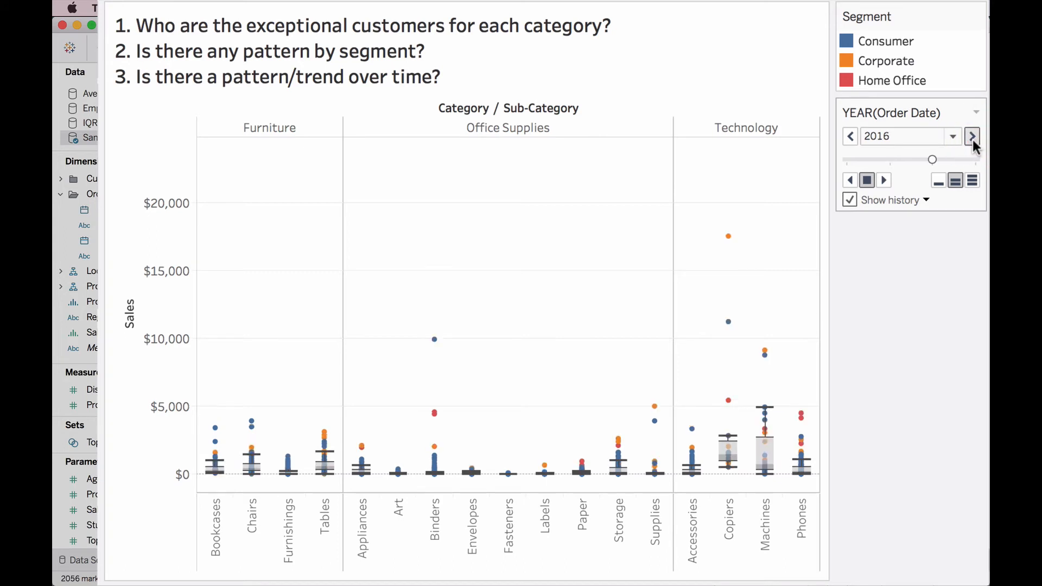
left_click(973, 138)
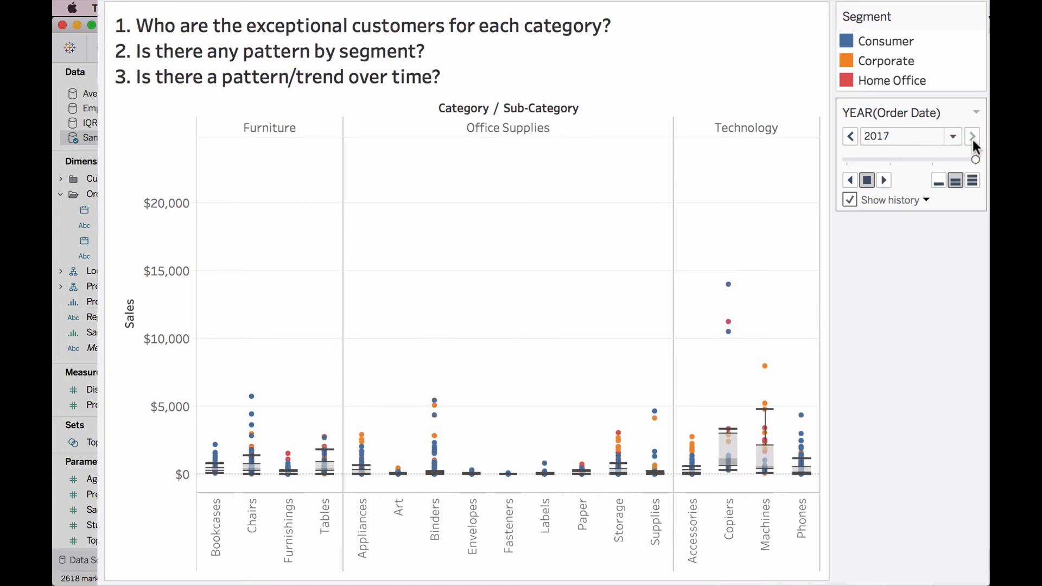
left_click(850, 138)
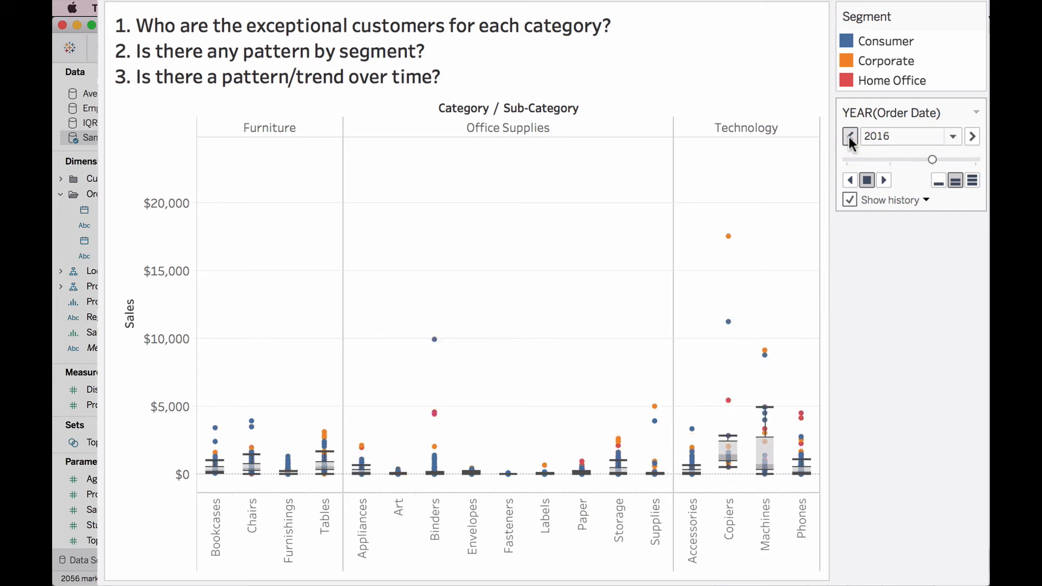
Advance the Order Date page to 2017 and leave presentation mode
left_click(973, 137)
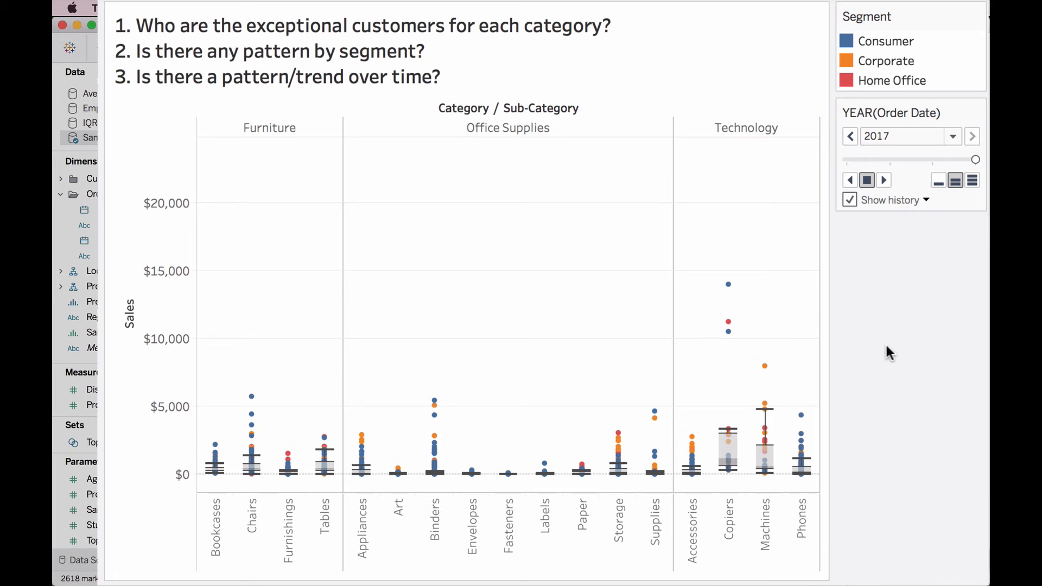
key("Escape")
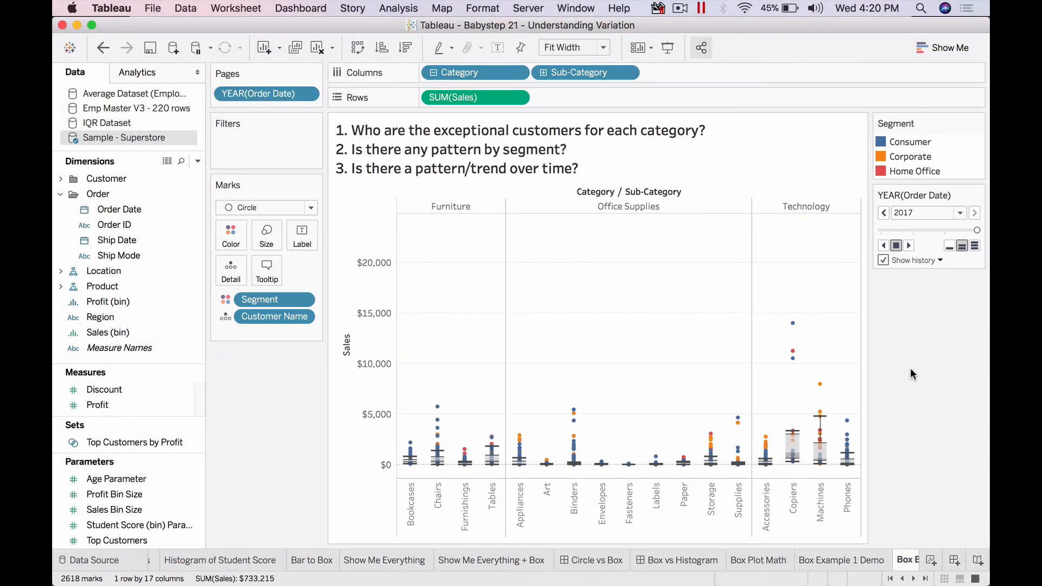
Clear the worksheet, plot total Sales in the rows and bring up the recommended chart types
left_click(316, 50)
left_click(124, 408)
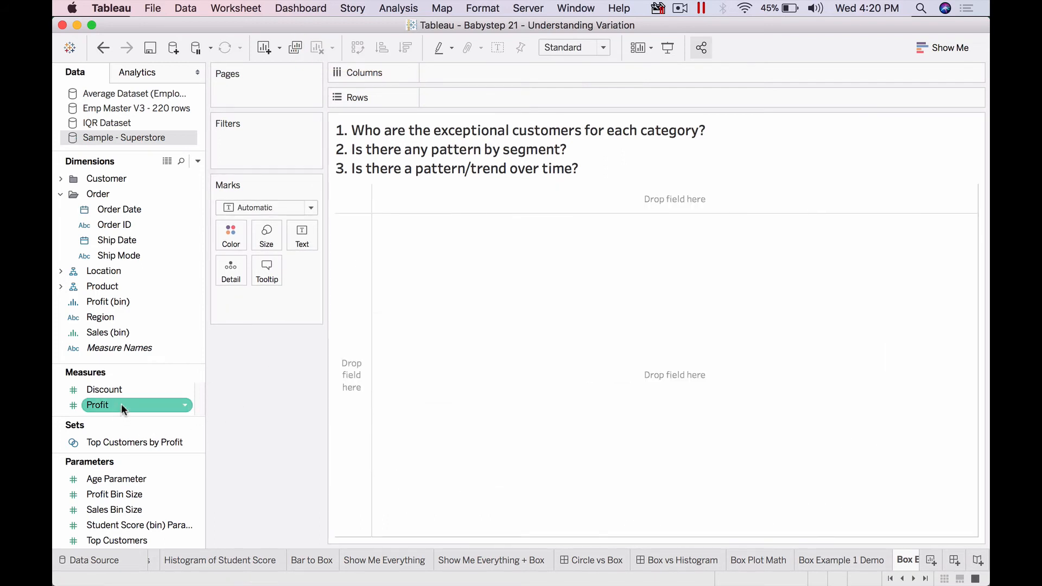
left_click_drag(141, 420, 146, 472)
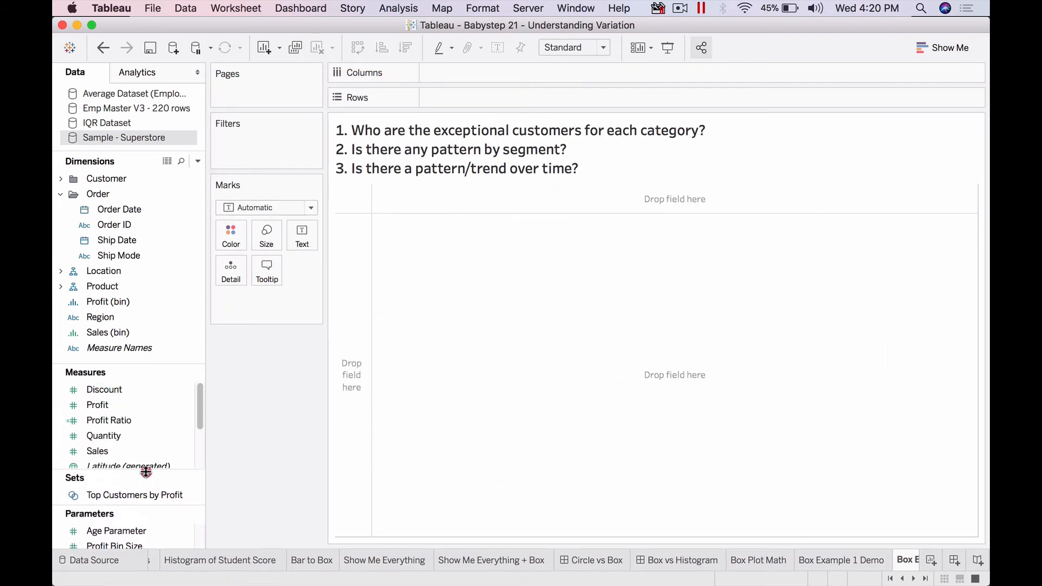
left_click(116, 453)
double_click(110, 450)
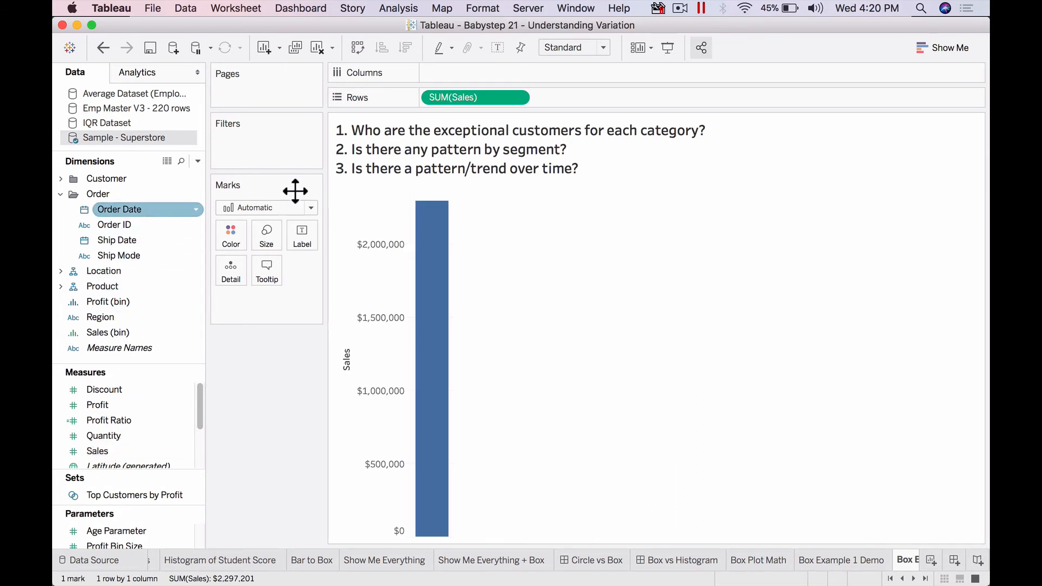
left_click(958, 49)
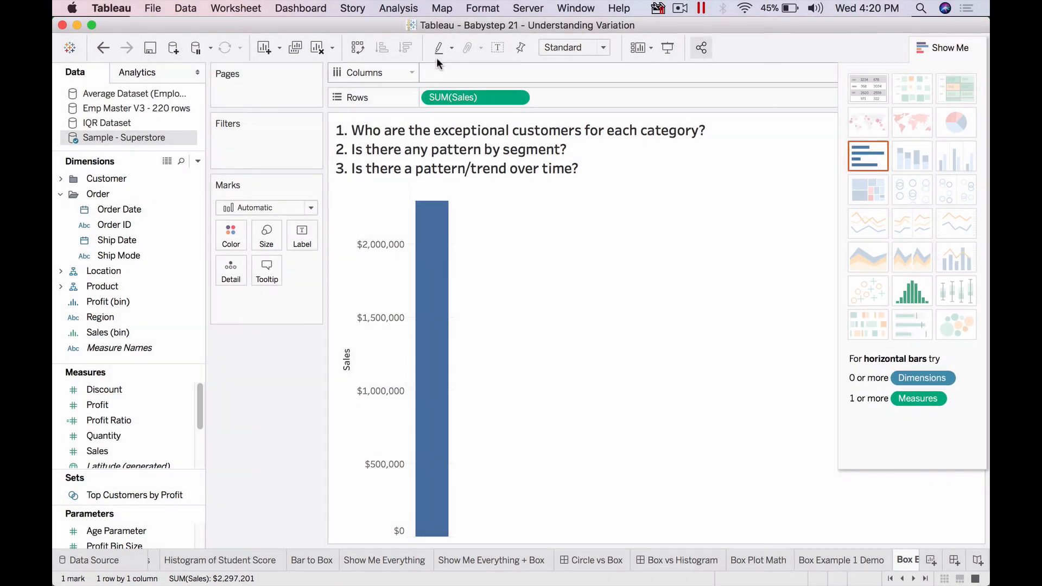
Try disaggregating the Sales measure, check an individual mark's sales value, and undo the disaggregation
left_click(402, 8)
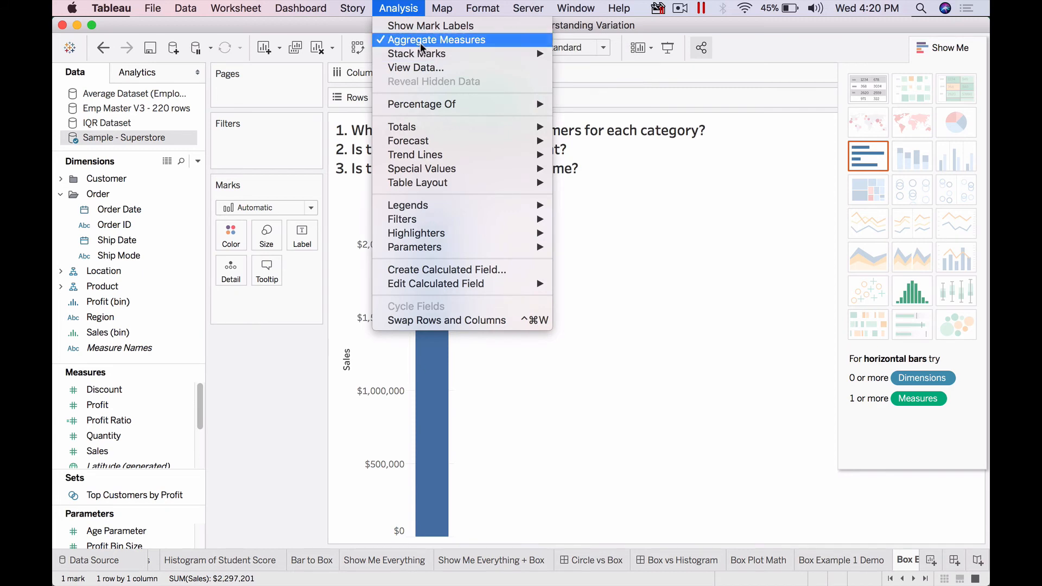
left_click(421, 40)
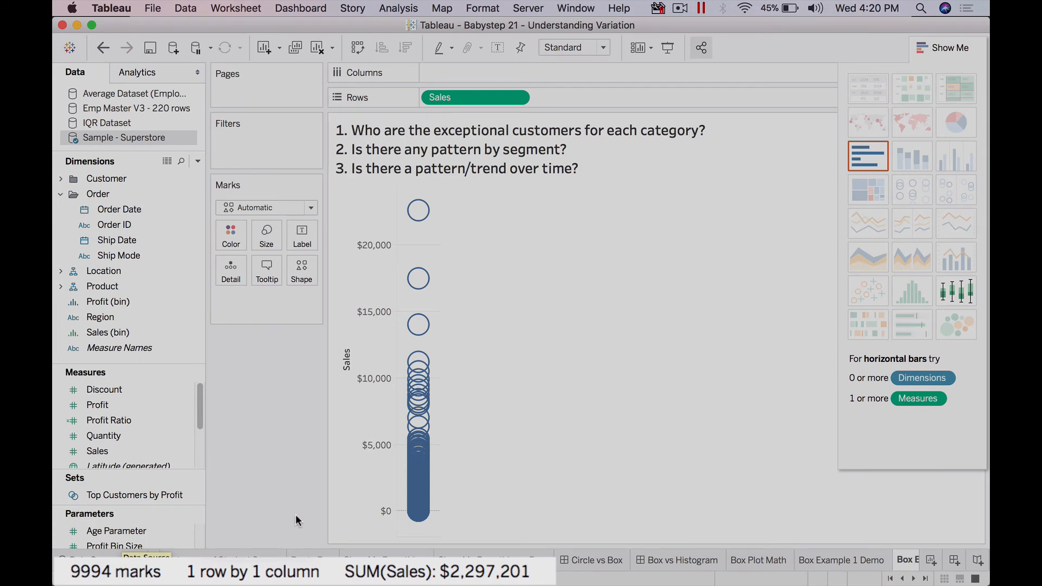
mouse_move(436, 340)
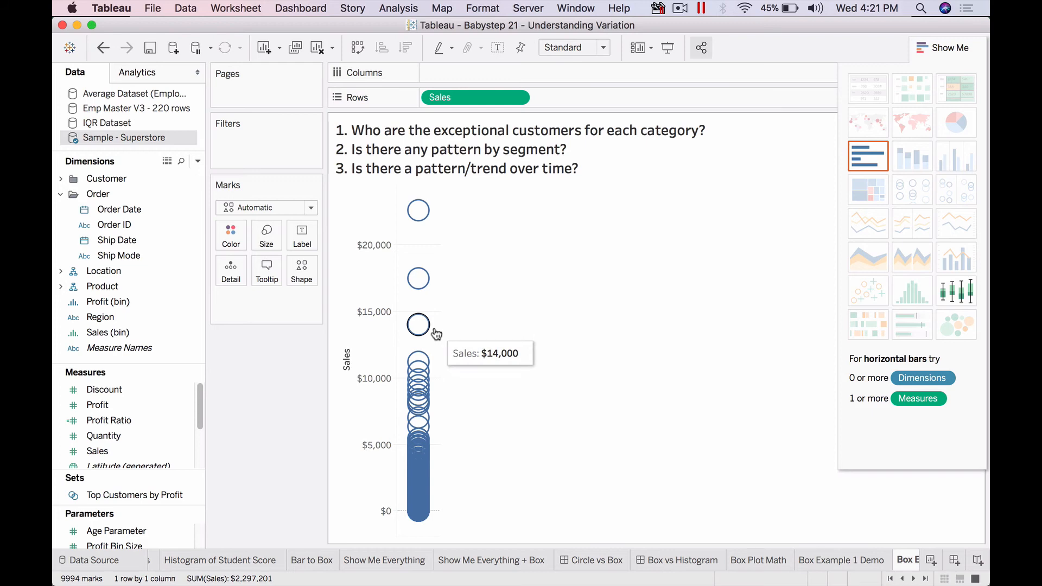
left_click(99, 49)
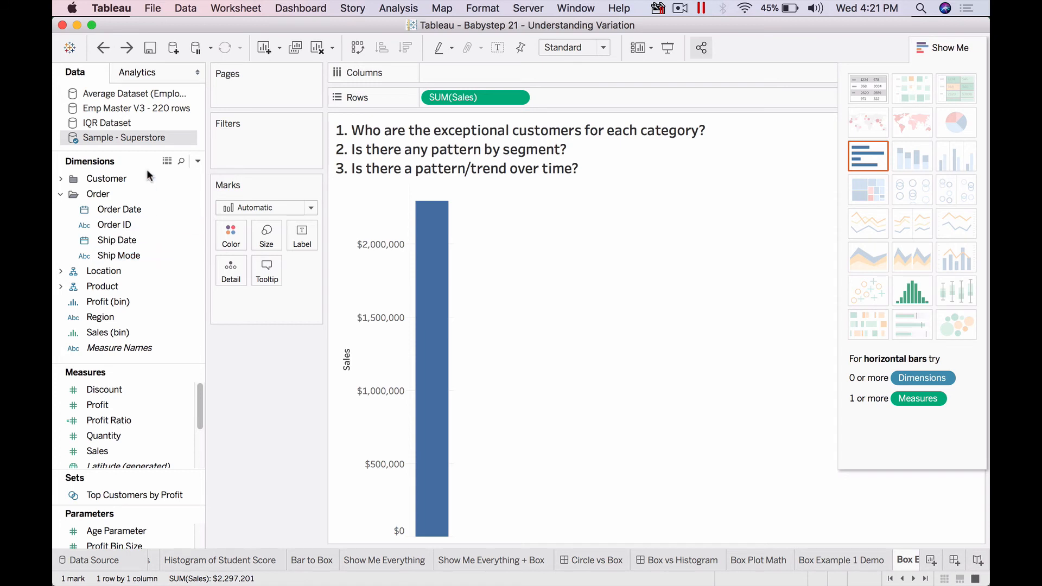
Break Sales down by Customer Name as a detail and display it as a box-and-whisker plot, checking the outlying customers
left_click(61, 178)
left_click_drag(123, 194, 228, 276)
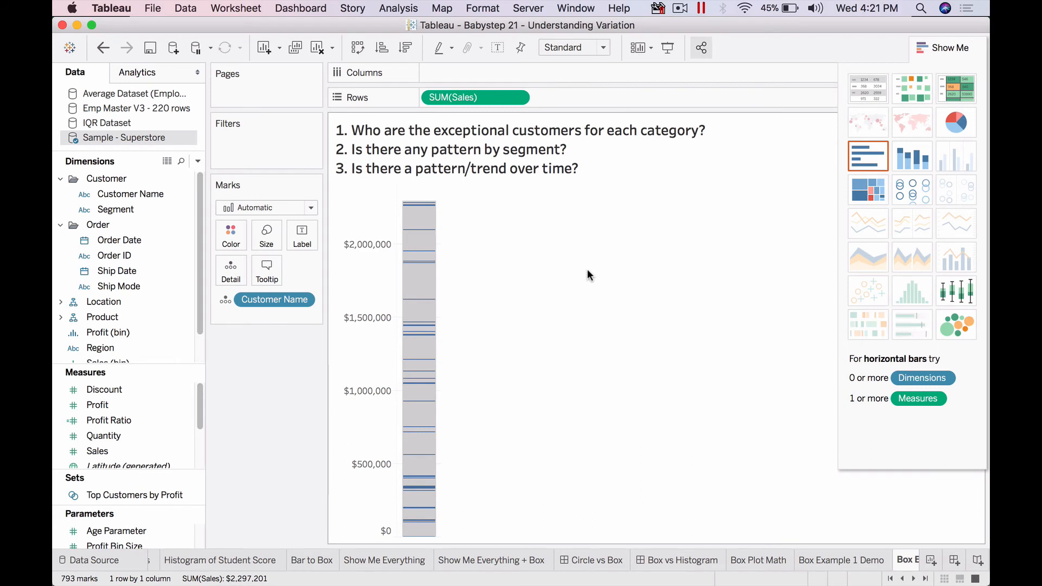
left_click(972, 290)
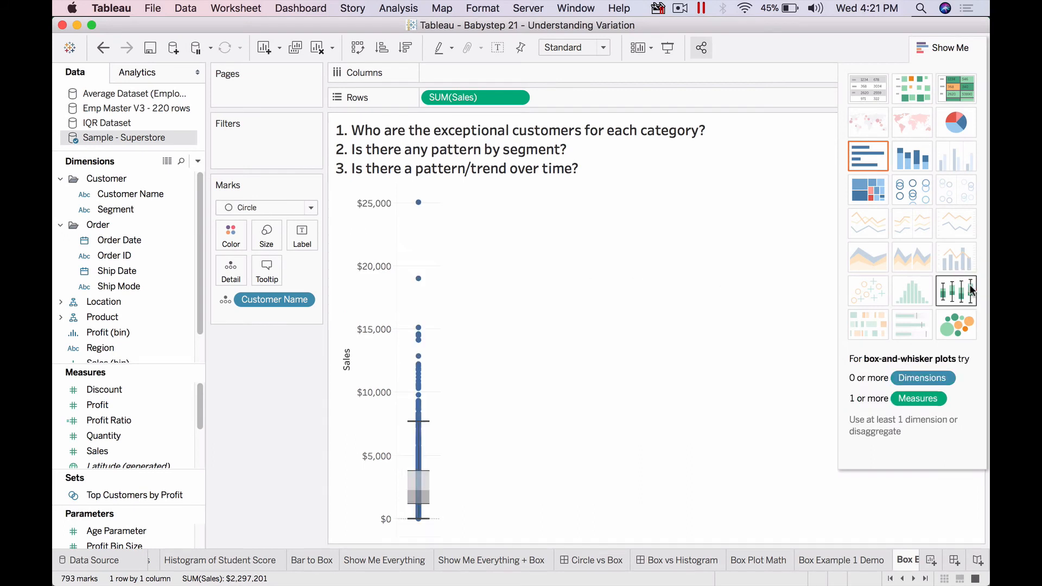
left_click(951, 47)
mouse_move(425, 477)
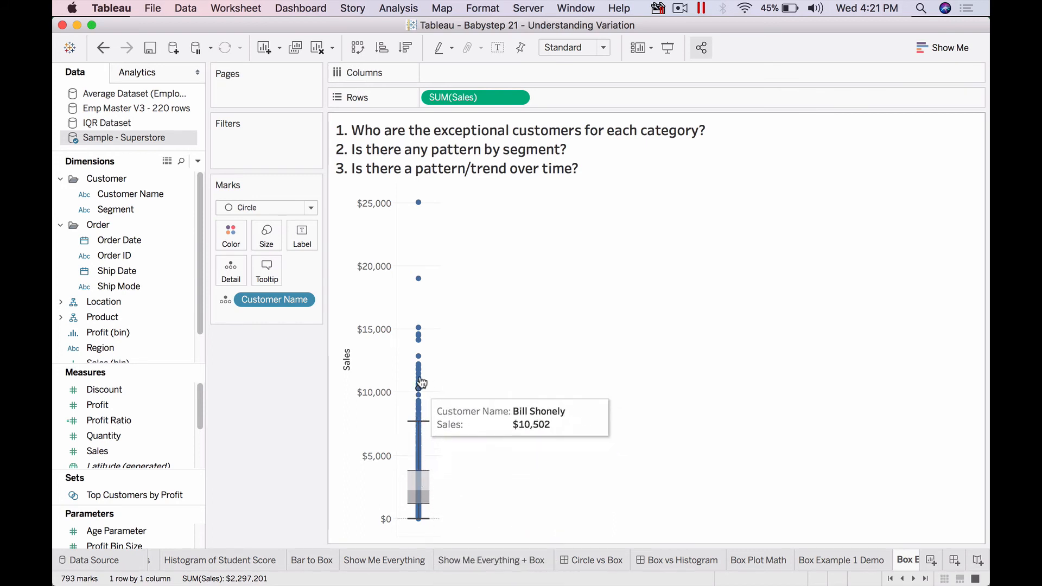
mouse_move(422, 281)
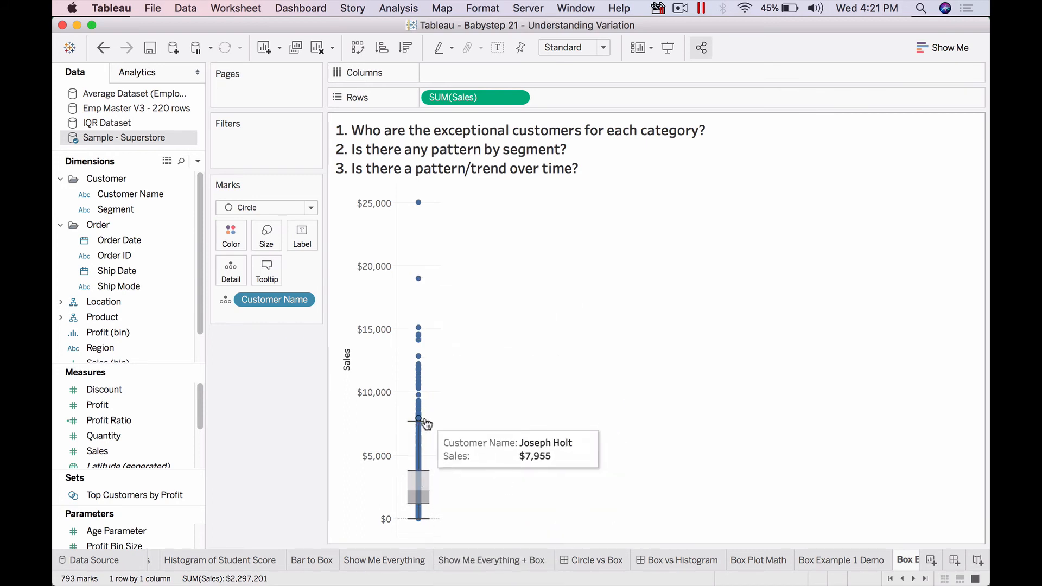
mouse_move(426, 425)
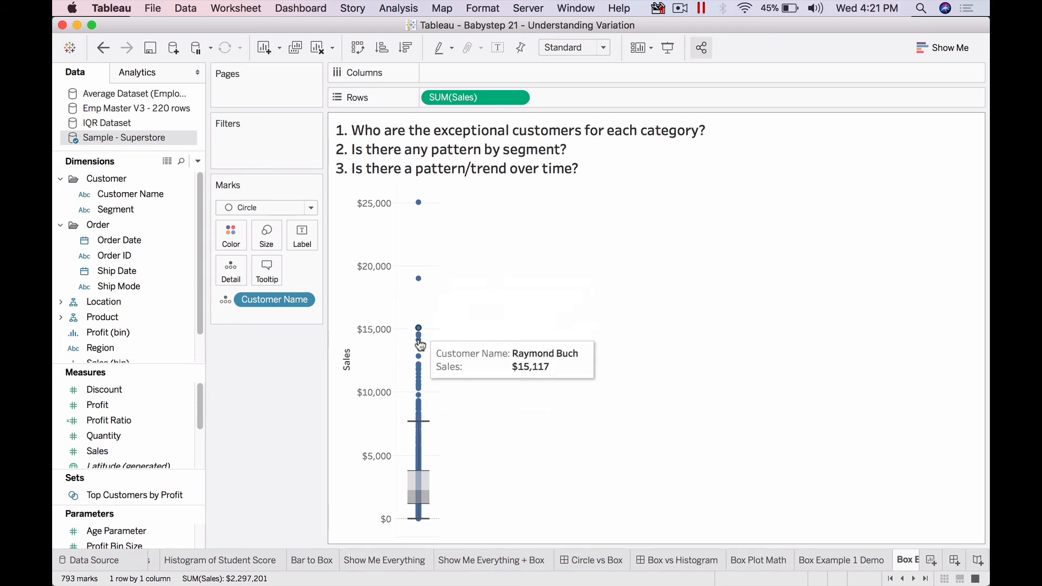
mouse_move(419, 385)
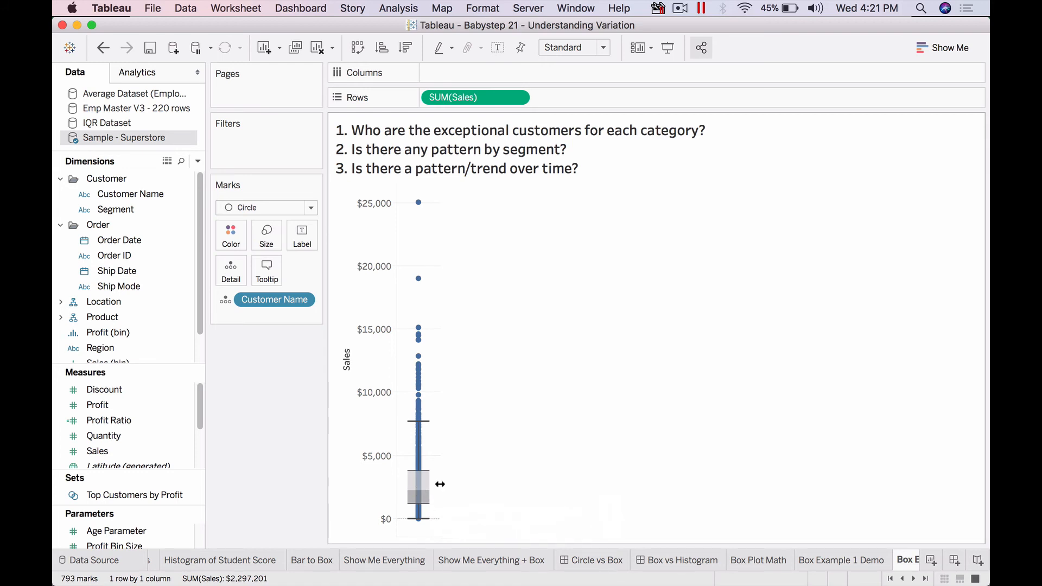
Split the sales box plot by product Category in the columns and expand it to Sub-Category
scroll(183, 329, "down", 2)
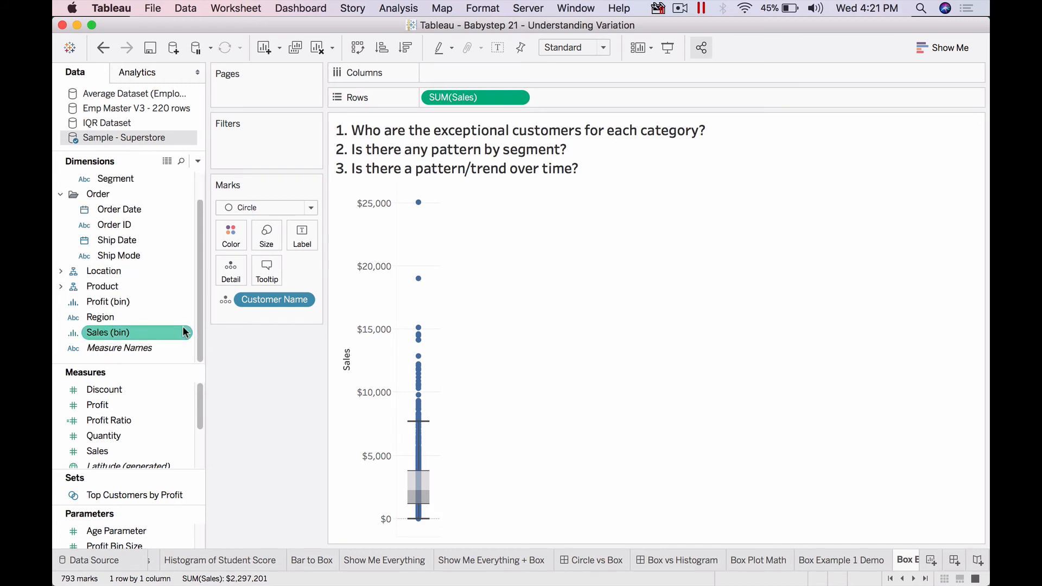
left_click(61, 286)
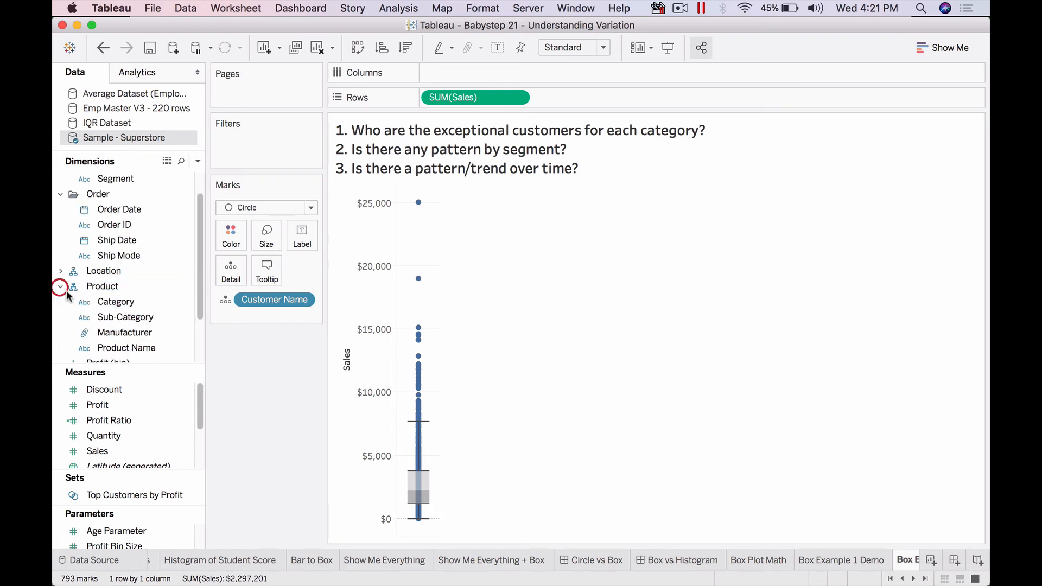
double_click(108, 301)
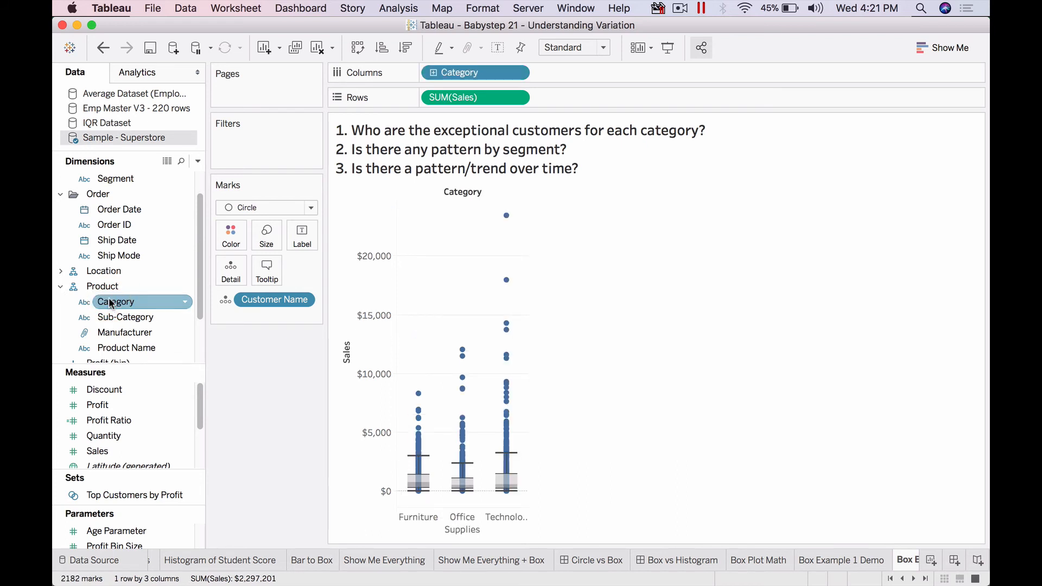
left_click(433, 72)
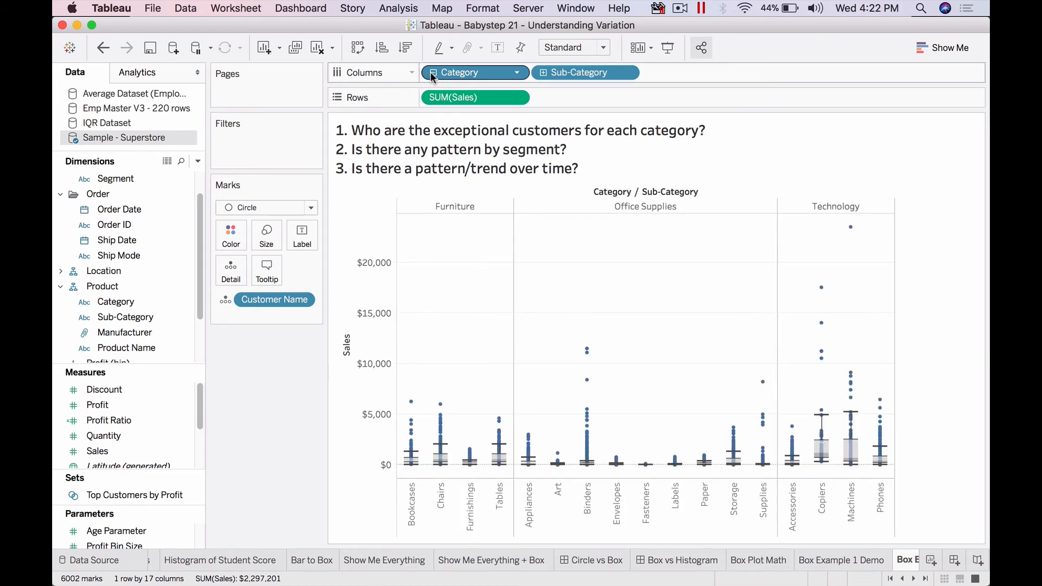
Color the customer marks by Segment and set the view to Fit Width
left_click_drag(115, 179, 230, 235)
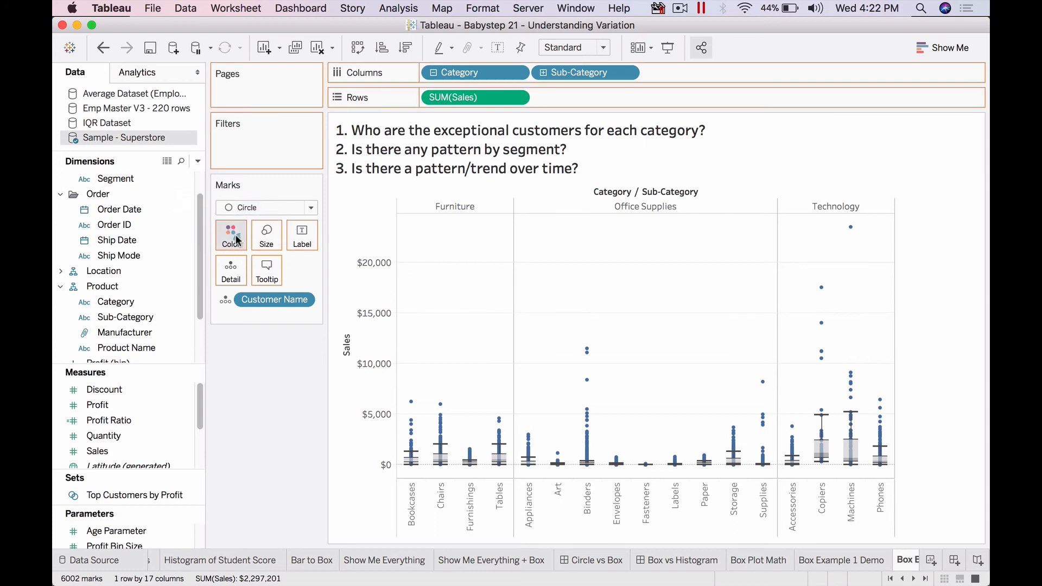
left_click(580, 47)
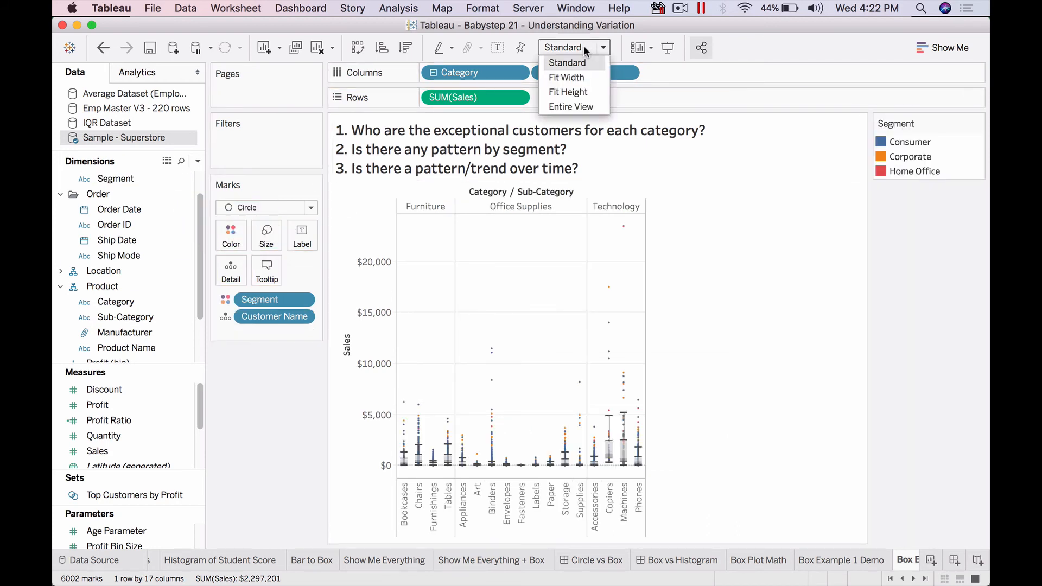
left_click(581, 76)
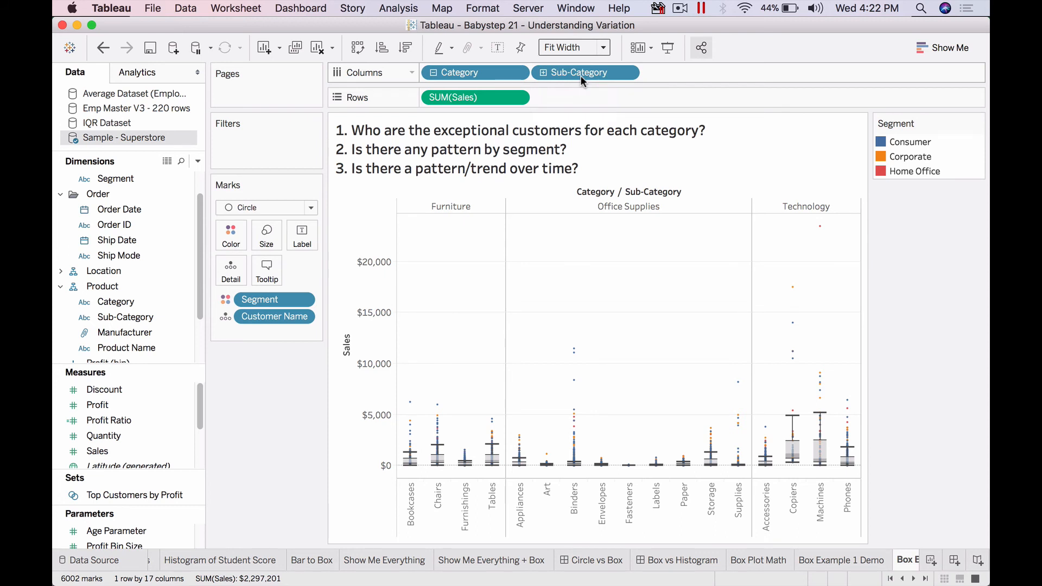
Page the sub-category box plots by year of Order Date and run through 2014 to 2017, leaving presentation mode at the end
left_click_drag(119, 209, 258, 94)
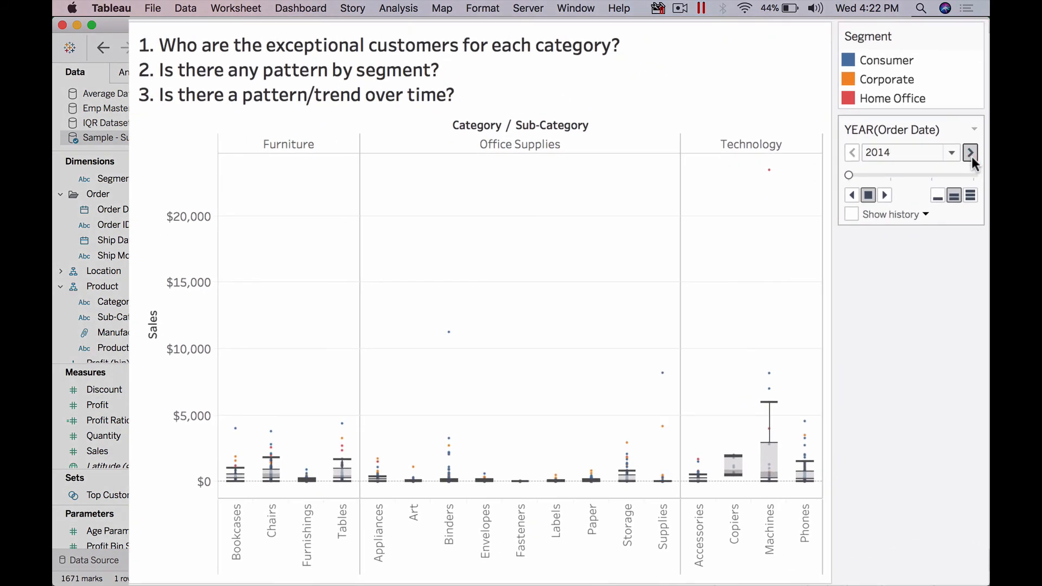
left_click(971, 157)
left_click(971, 157)
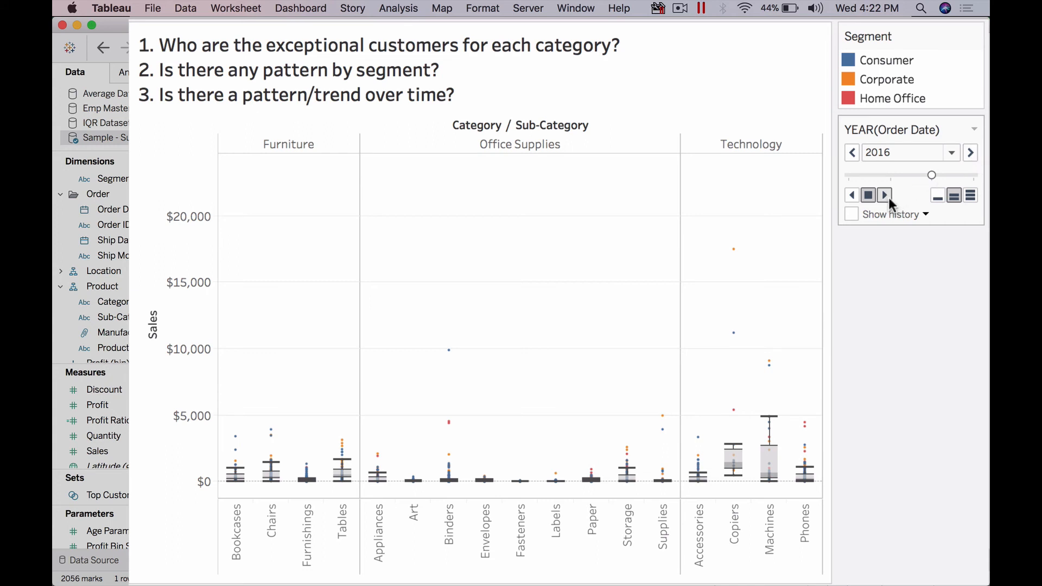
left_click(852, 152)
left_click(853, 151)
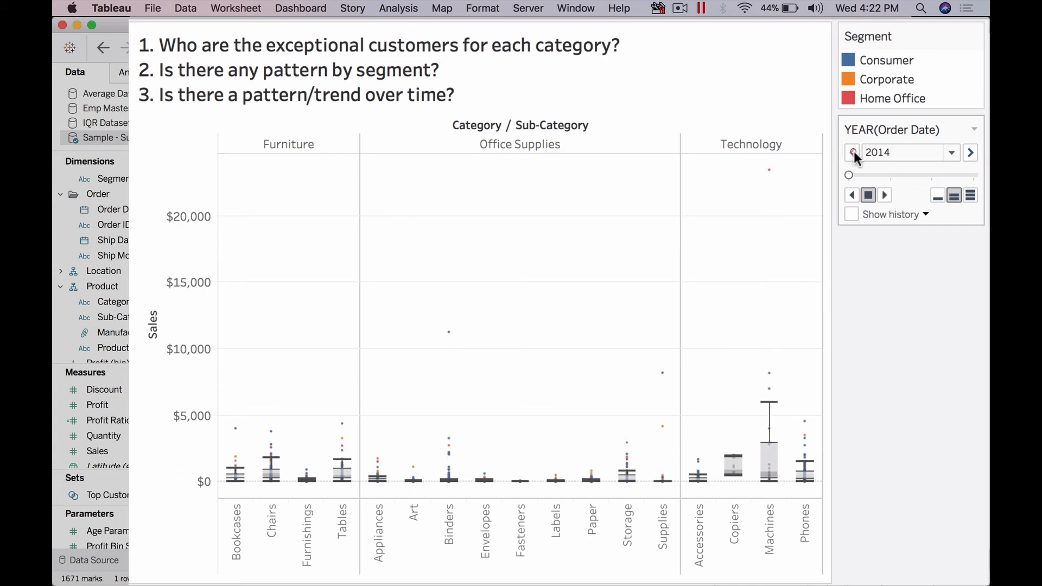
left_click(883, 195)
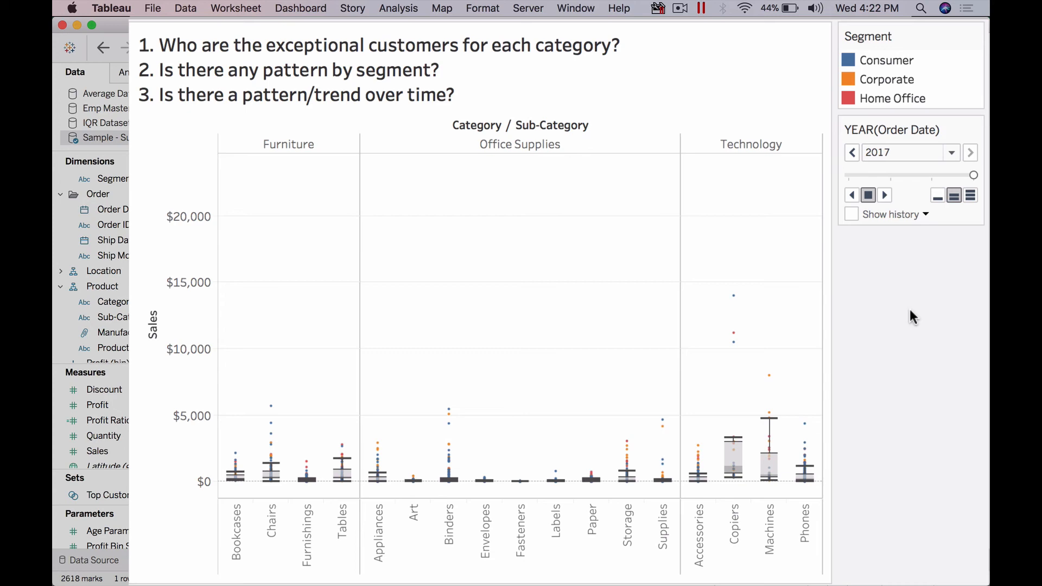
key("Escape")
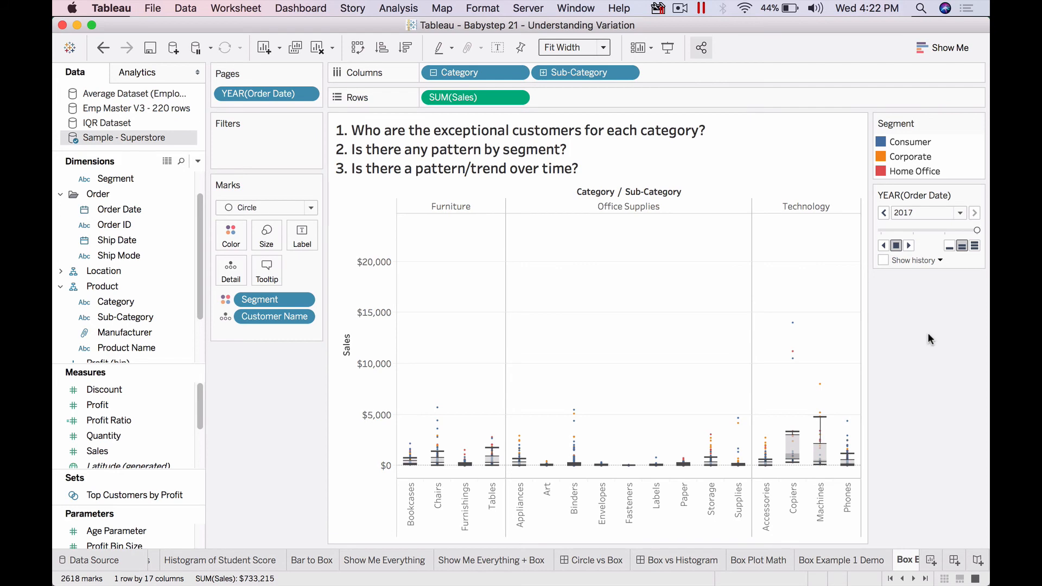
Switch to the Box Example 1 Demo sheet and inspect the upper whisker and top outlier of the Consumer Central discount box
left_click(822, 558)
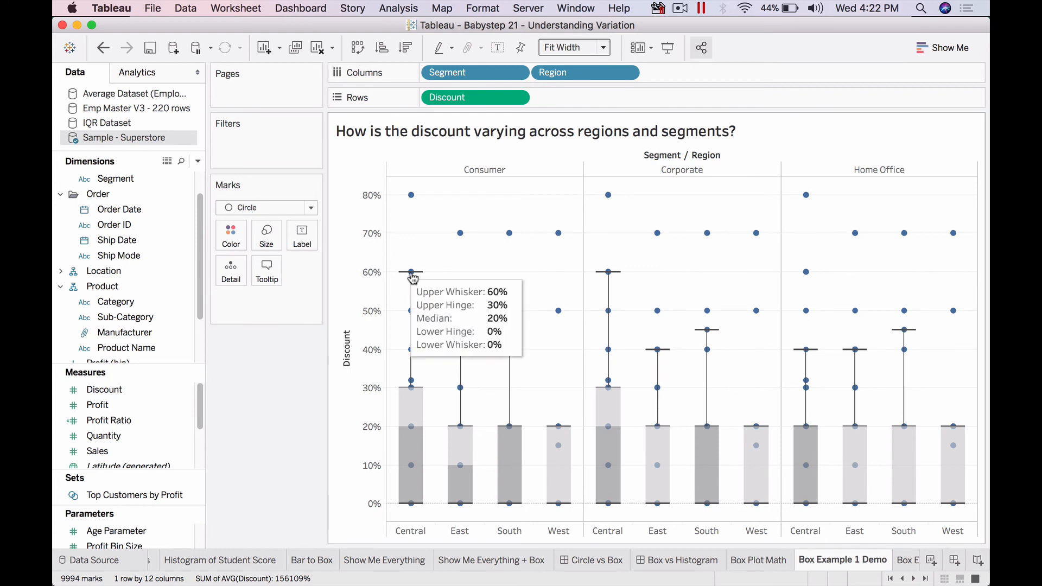
mouse_move(413, 277)
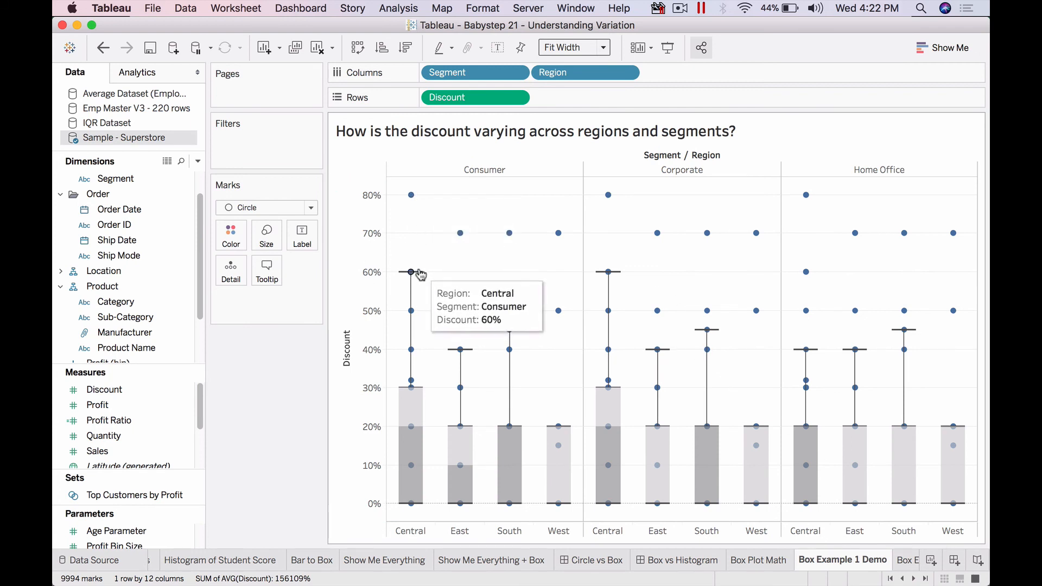
mouse_move(414, 200)
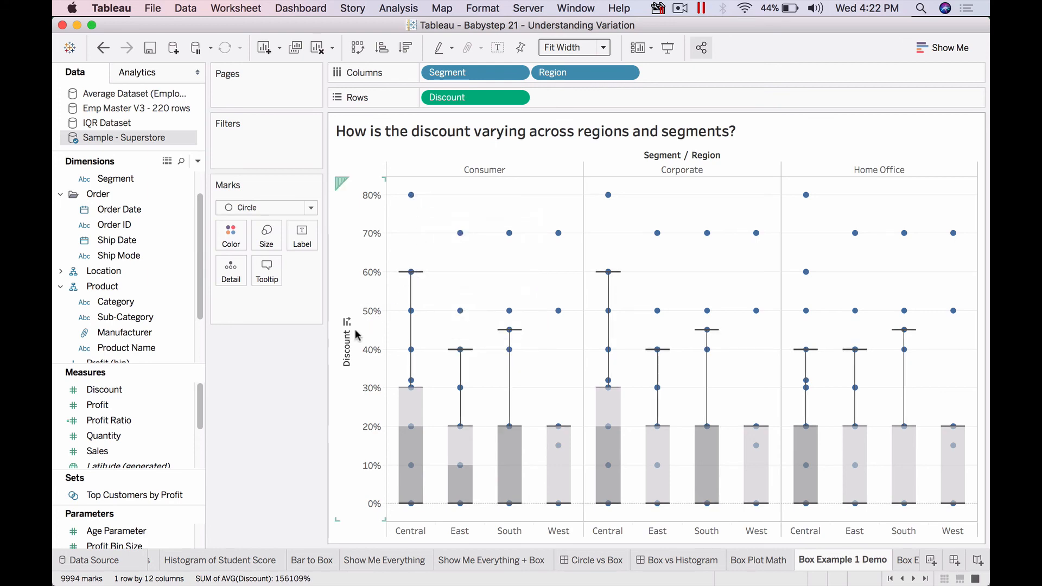
Edit the box plot on the Discount axis so its whiskers extend to the maximum extent of the data
right_click(348, 347)
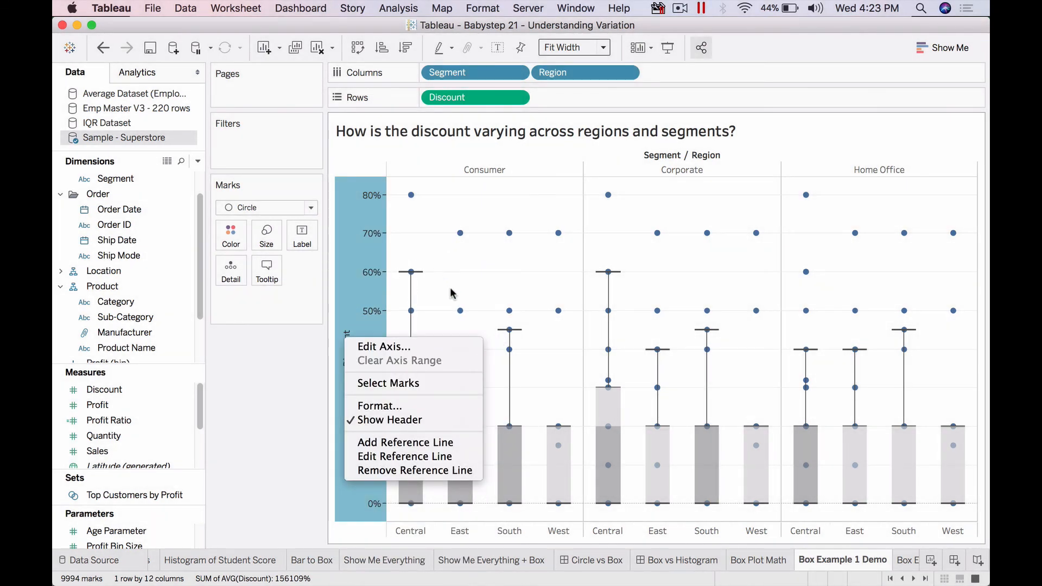
left_click(434, 456)
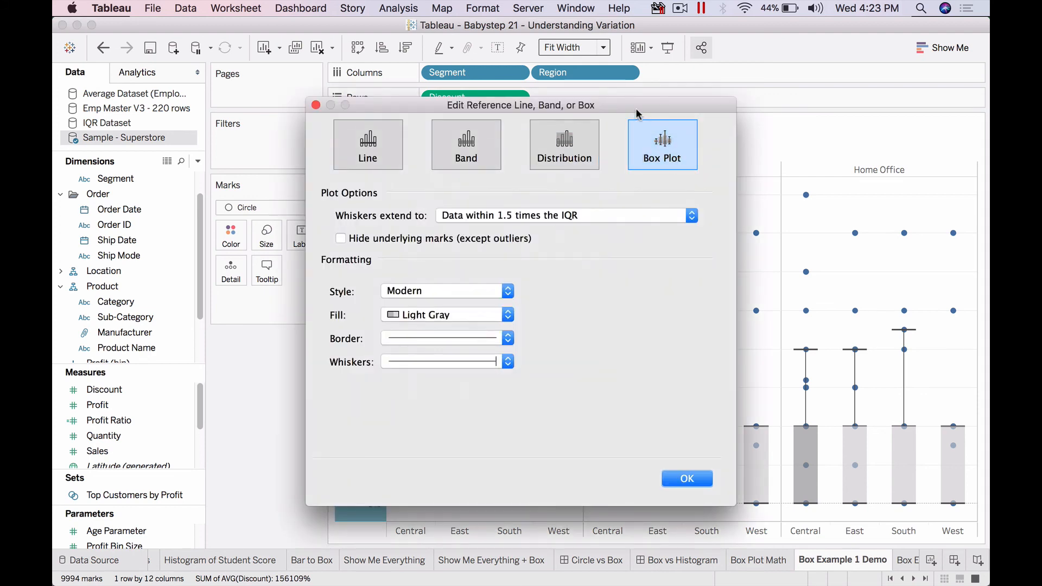
left_click_drag(636, 110, 383, 128)
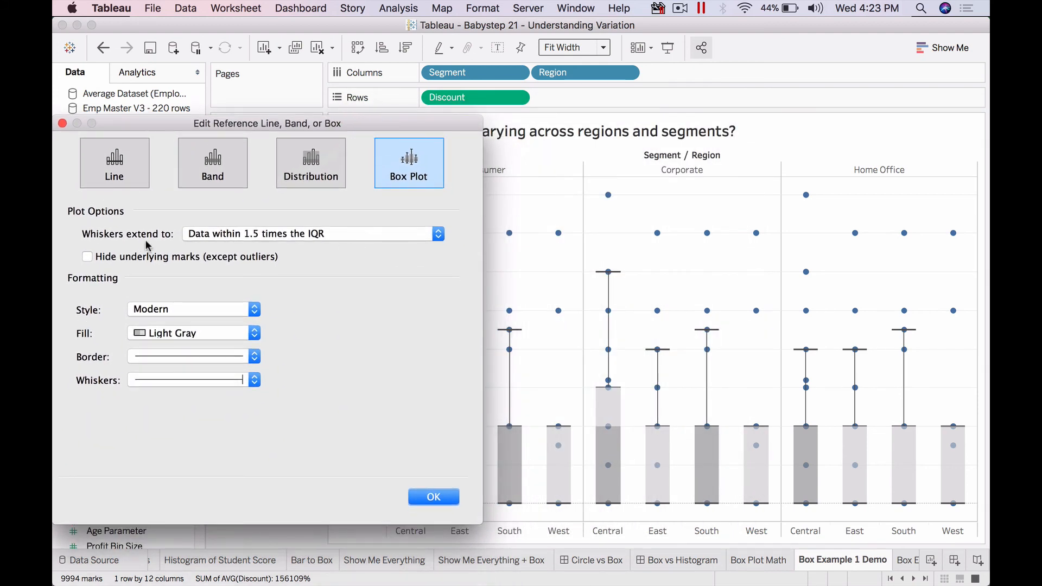
left_click(296, 234)
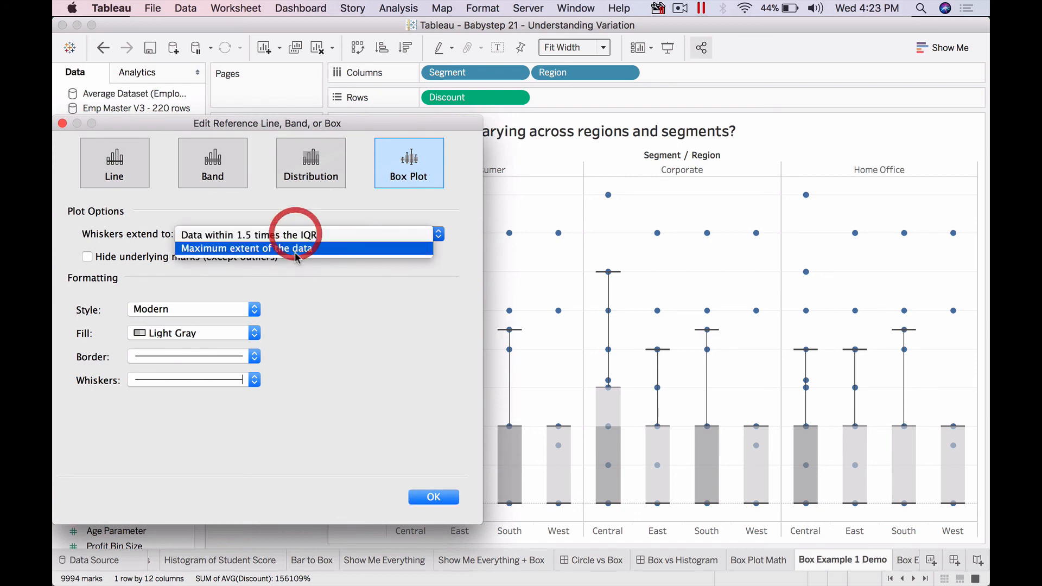
left_click(297, 248)
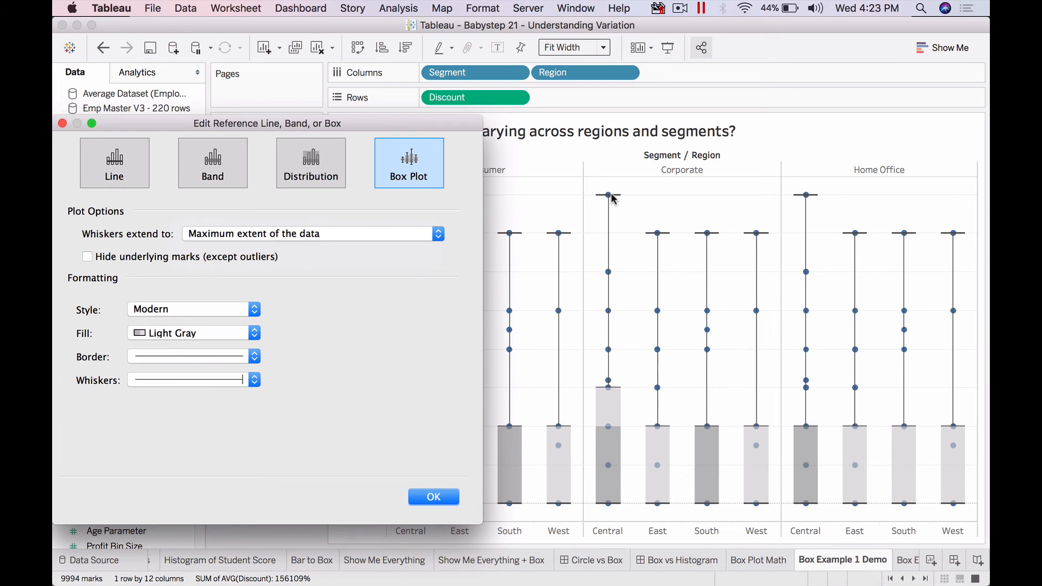
Set the whiskers to data within 1.5 times the IQR and hide the underlying marks except outliers
left_click(413, 238)
left_click(380, 223)
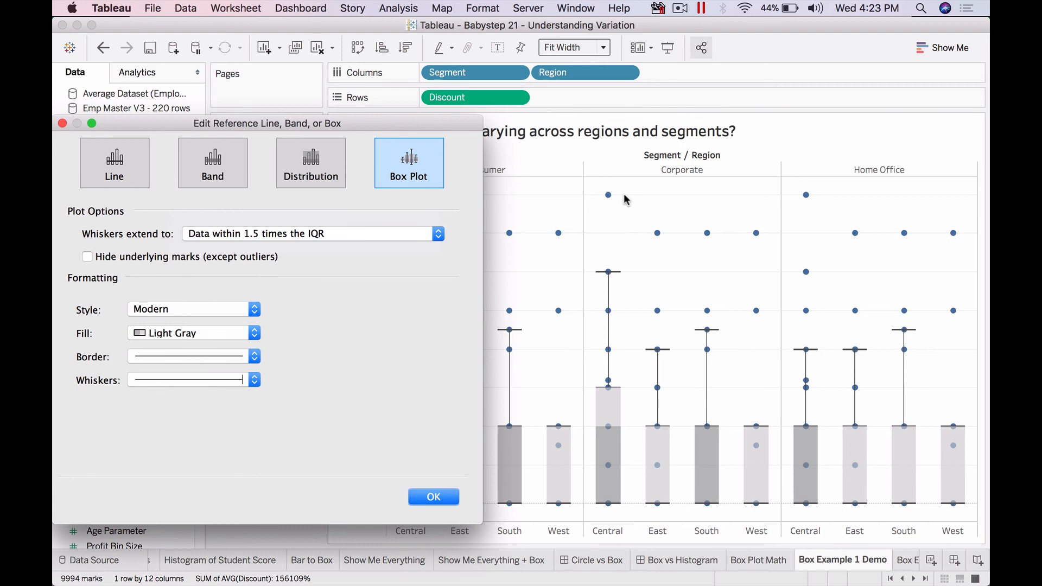
left_click(148, 261)
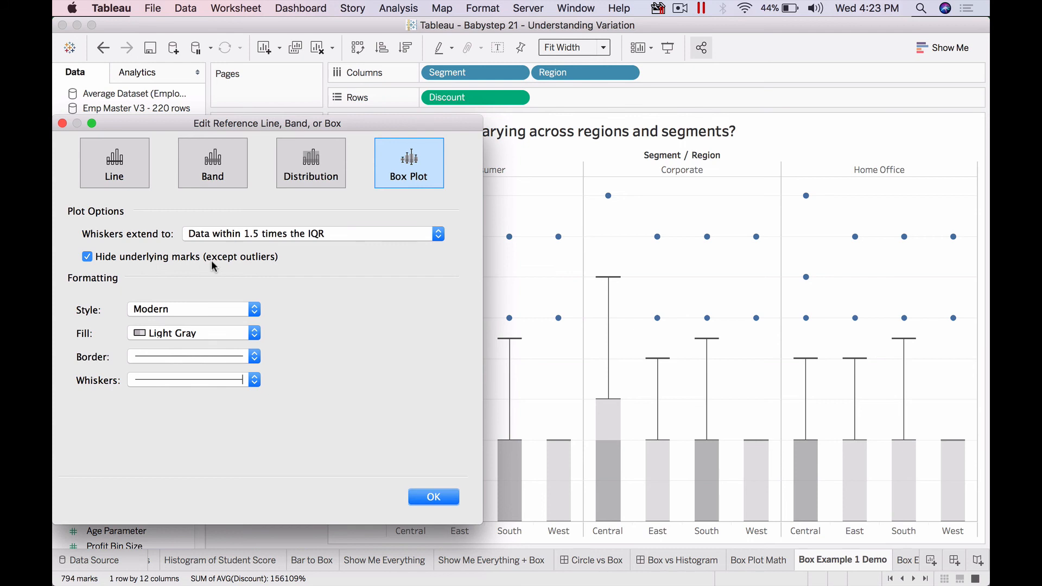
left_click(426, 505)
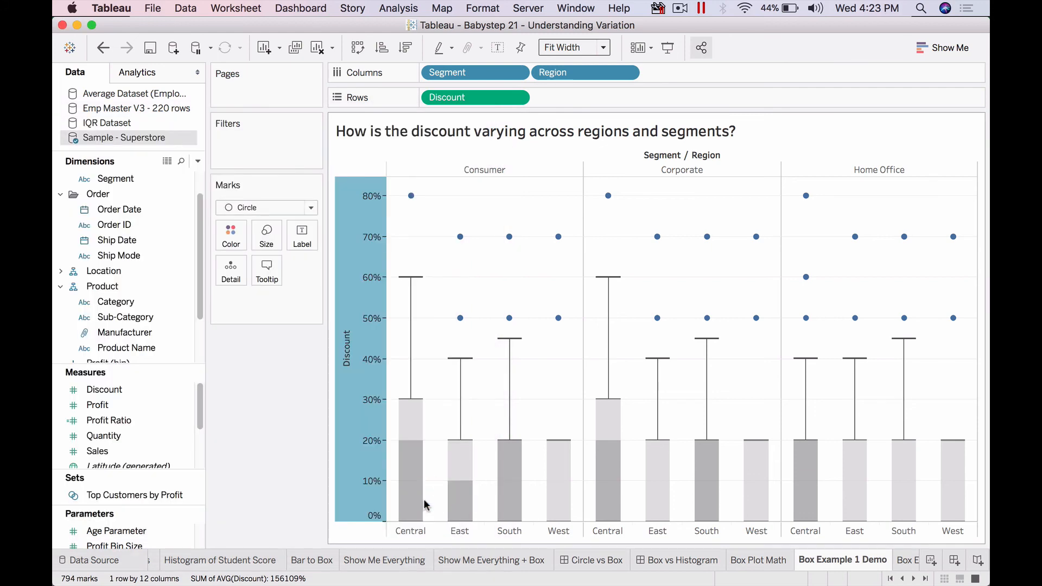
Switch to the Box & Whisker Plot Summary sheet to review the key points
left_click(913, 579)
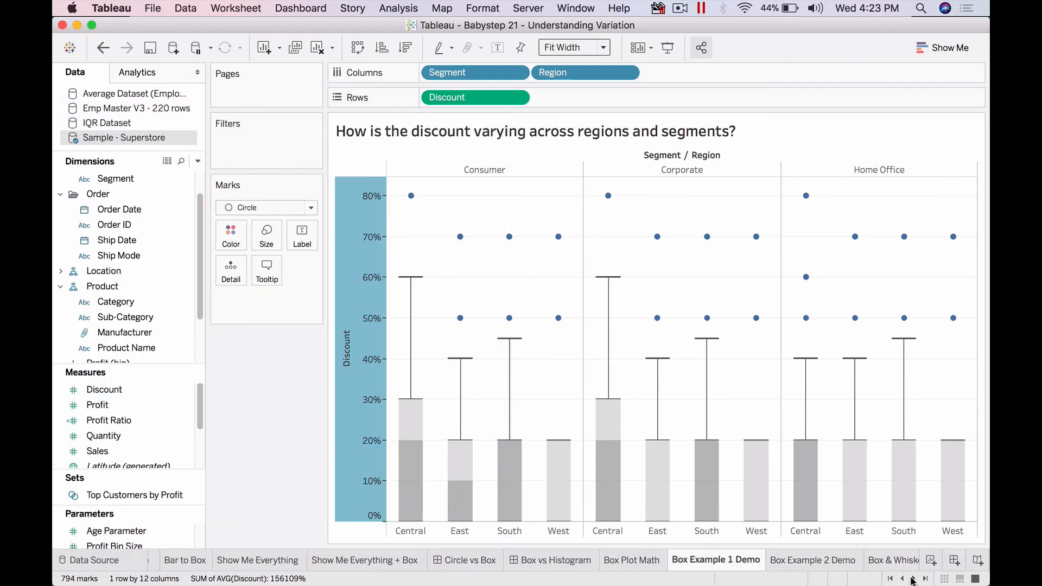
left_click(913, 579)
left_click(869, 559)
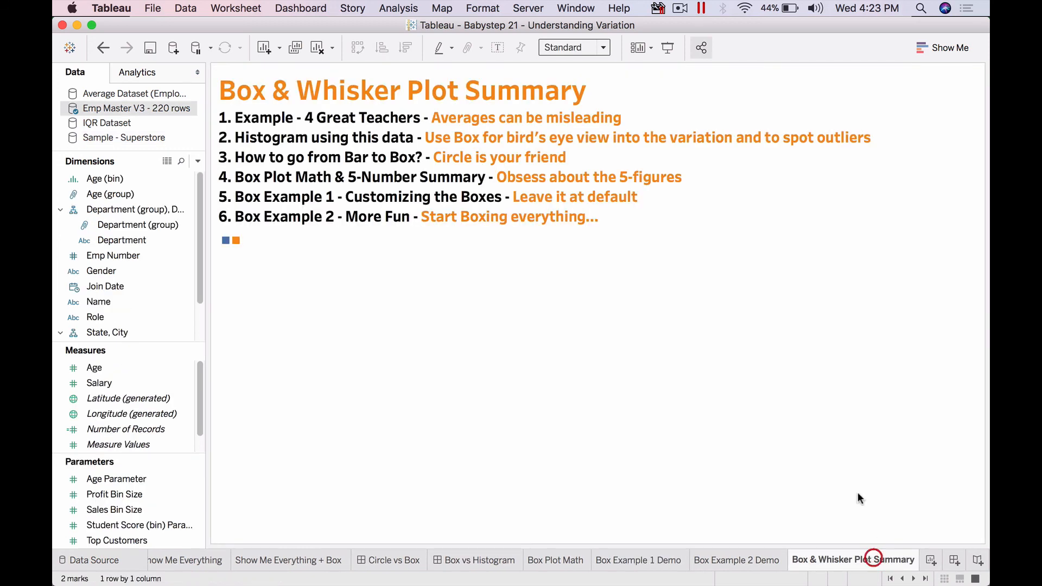